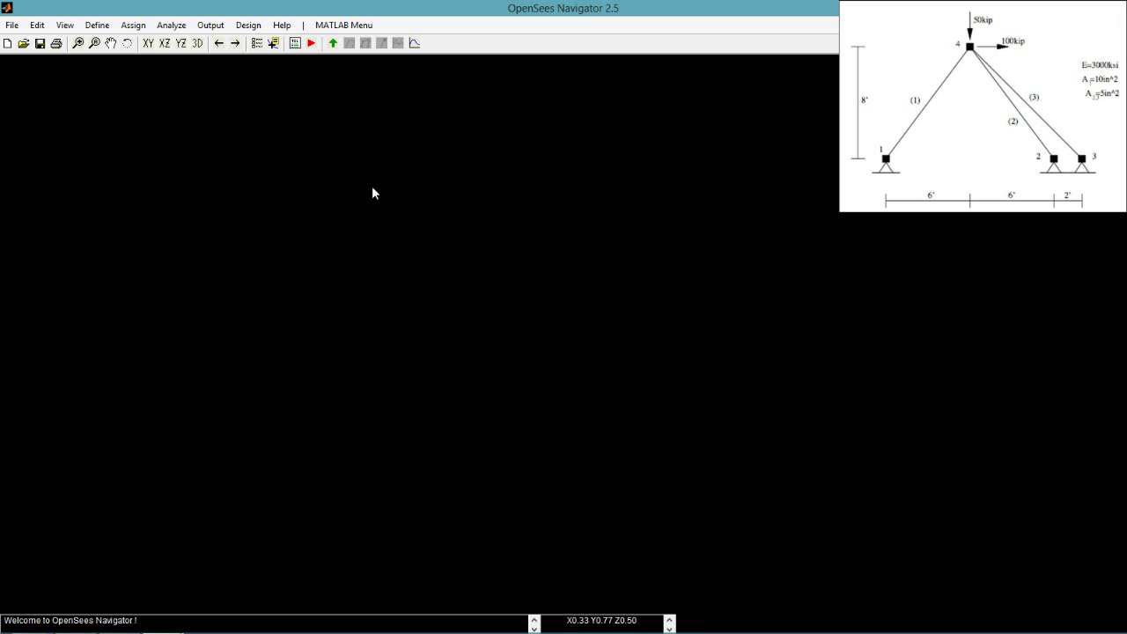
# Set the OpenSees executable path to the OpenSees application in the OSN folder.
pyautogui.click(18, 27)
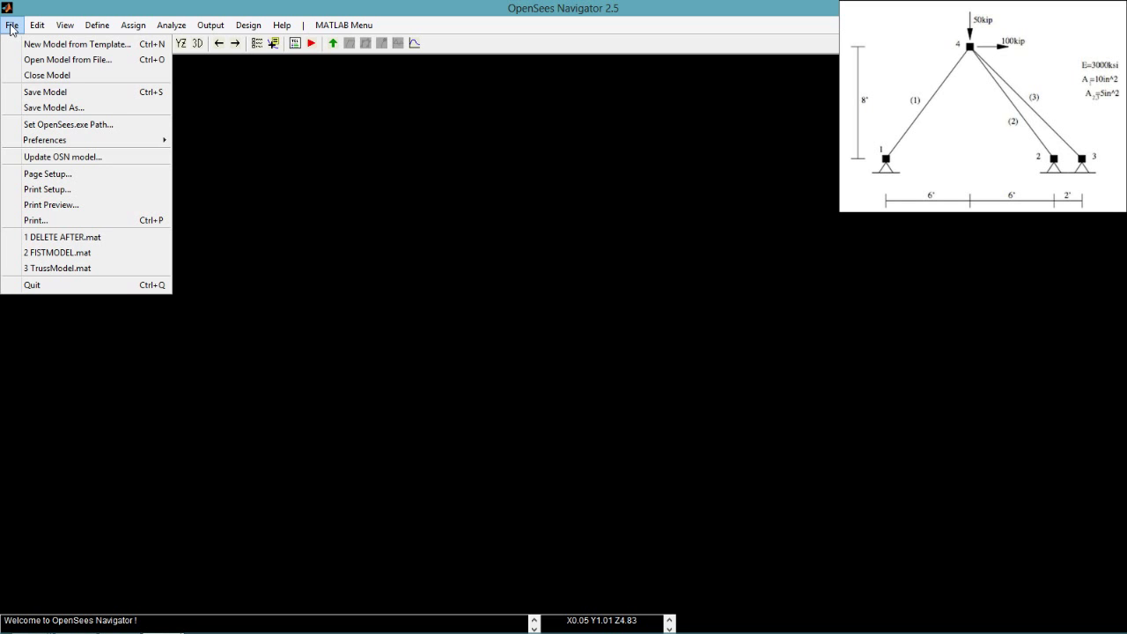
pyautogui.click(39, 126)
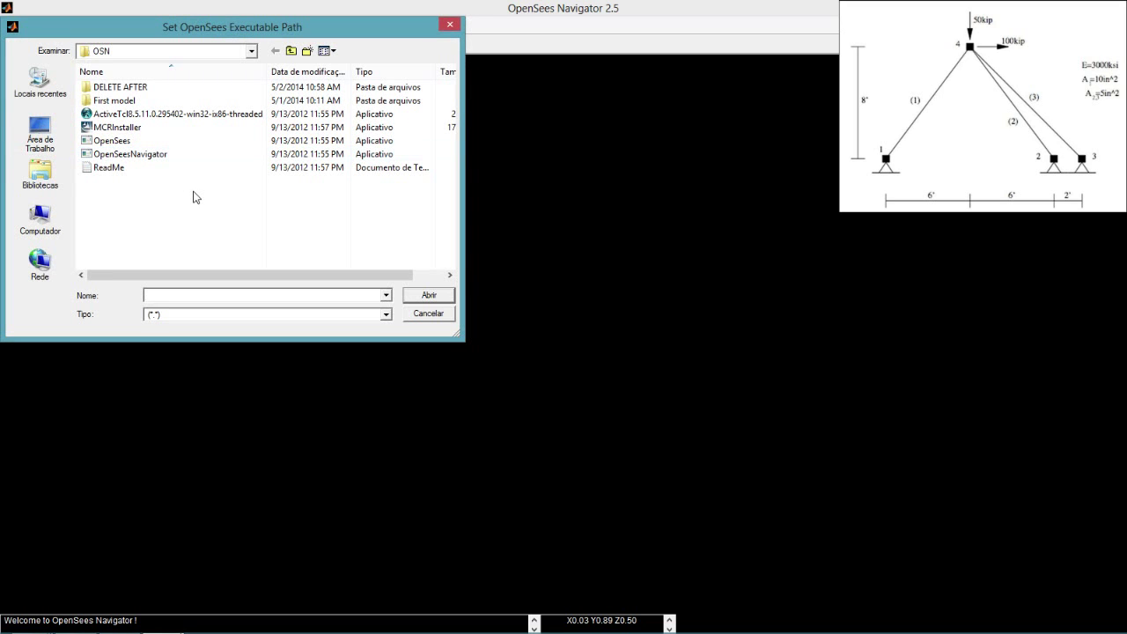
pyautogui.click(123, 141)
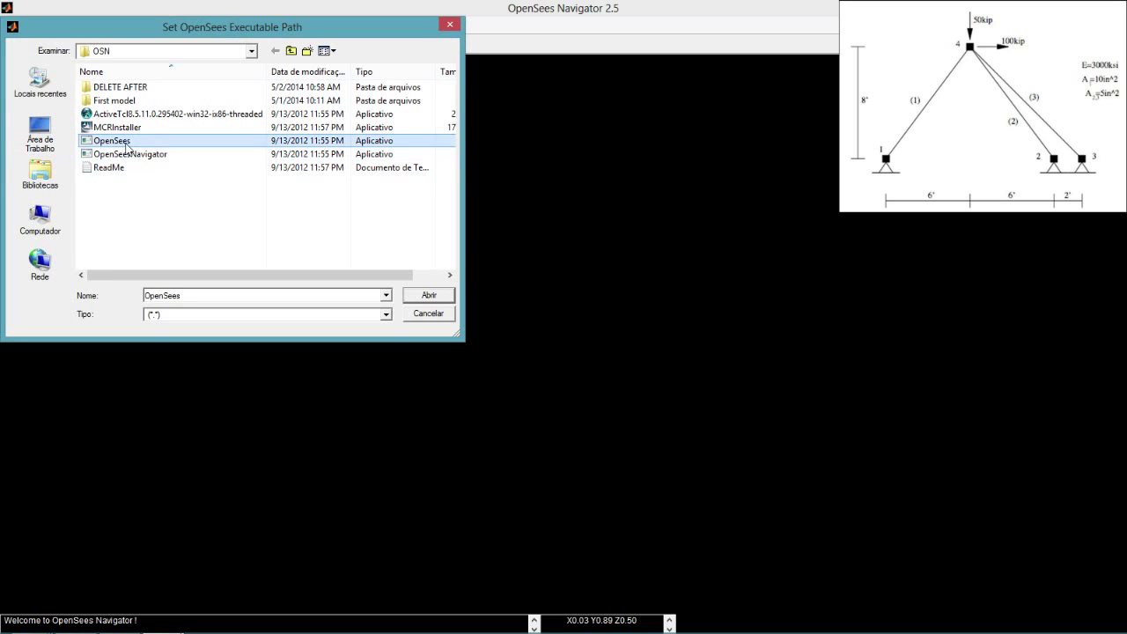
pyautogui.click(433, 295)
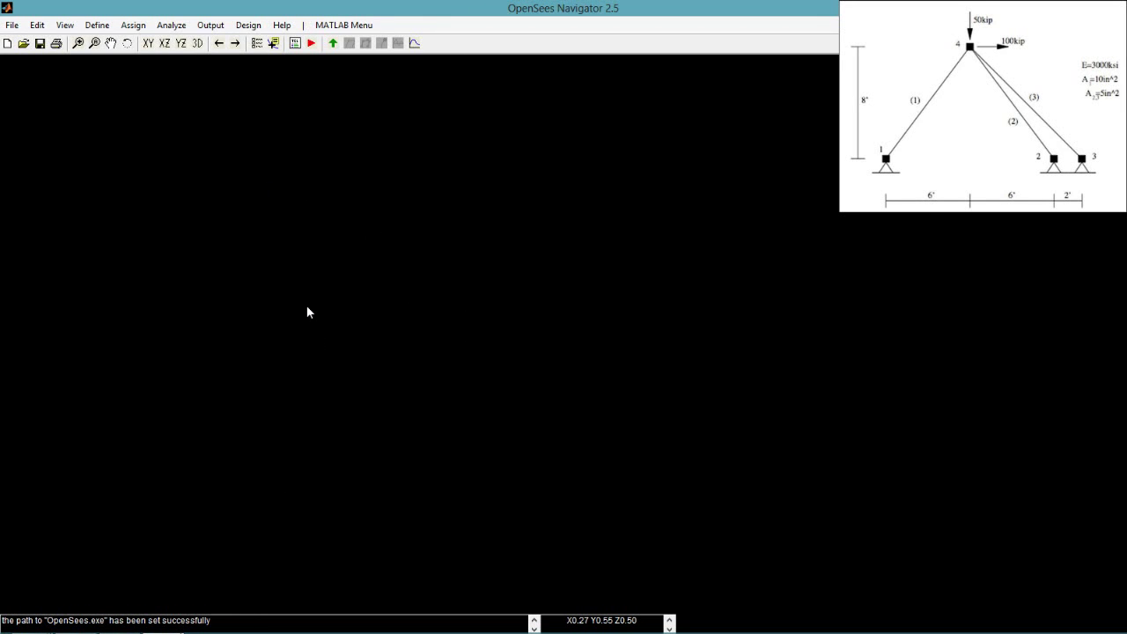
# Start adding nodes to a new model with the number of dimensions (ndm) set to 2.
pyautogui.click(37, 24)
pyautogui.moveTo(59, 46)
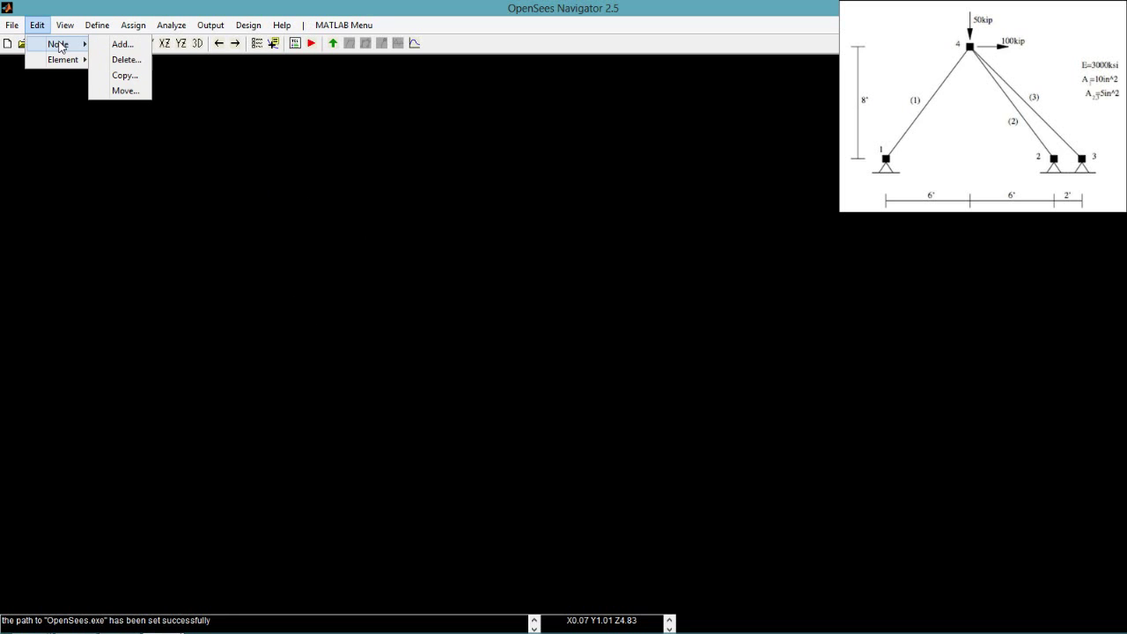
pyautogui.click(115, 44)
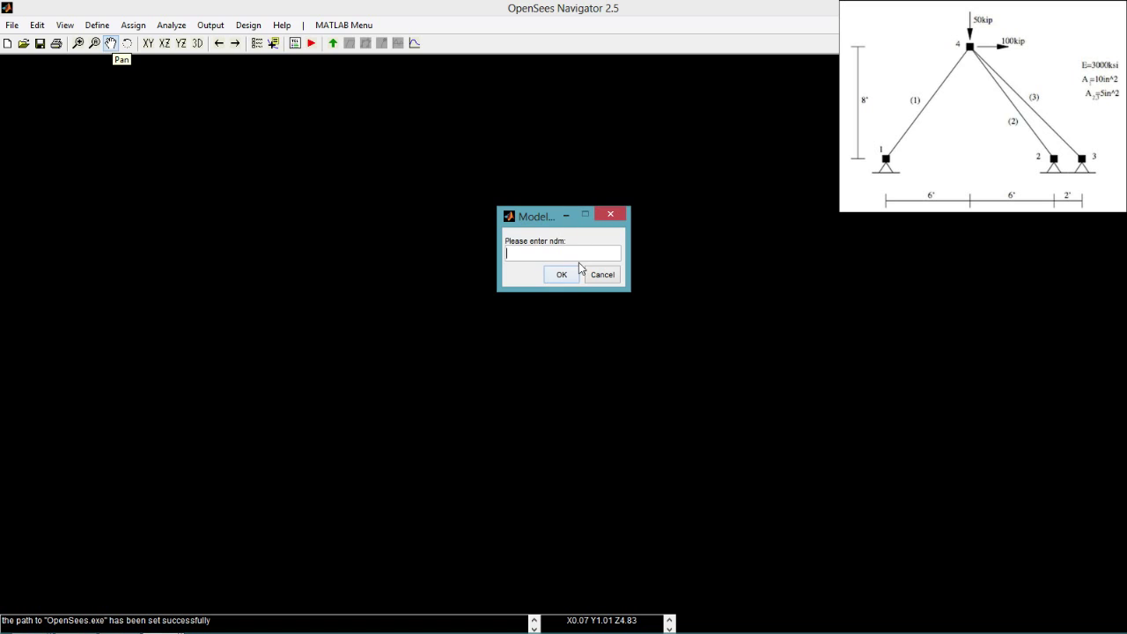
pyautogui.write('2')
pyautogui.click(553, 271)
pyautogui.write('2')
pyautogui.click(561, 274)
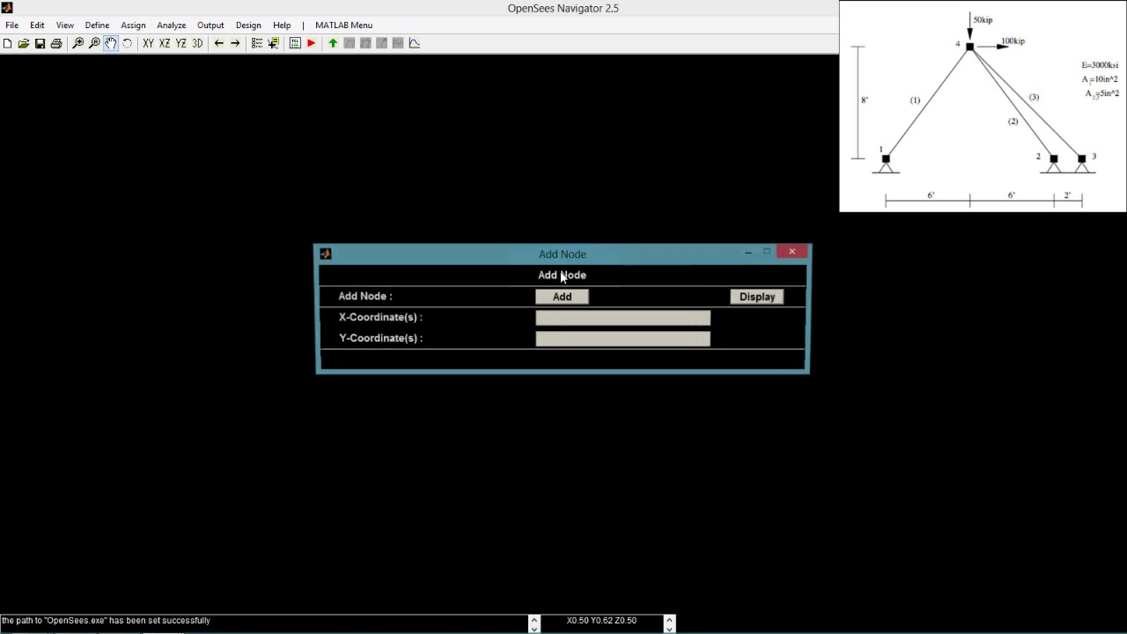
# Add the first node at X 0, Y 0.
pyautogui.click(571, 319)
pyautogui.write('0')
pyautogui.click(573, 338)
pyautogui.write('0')
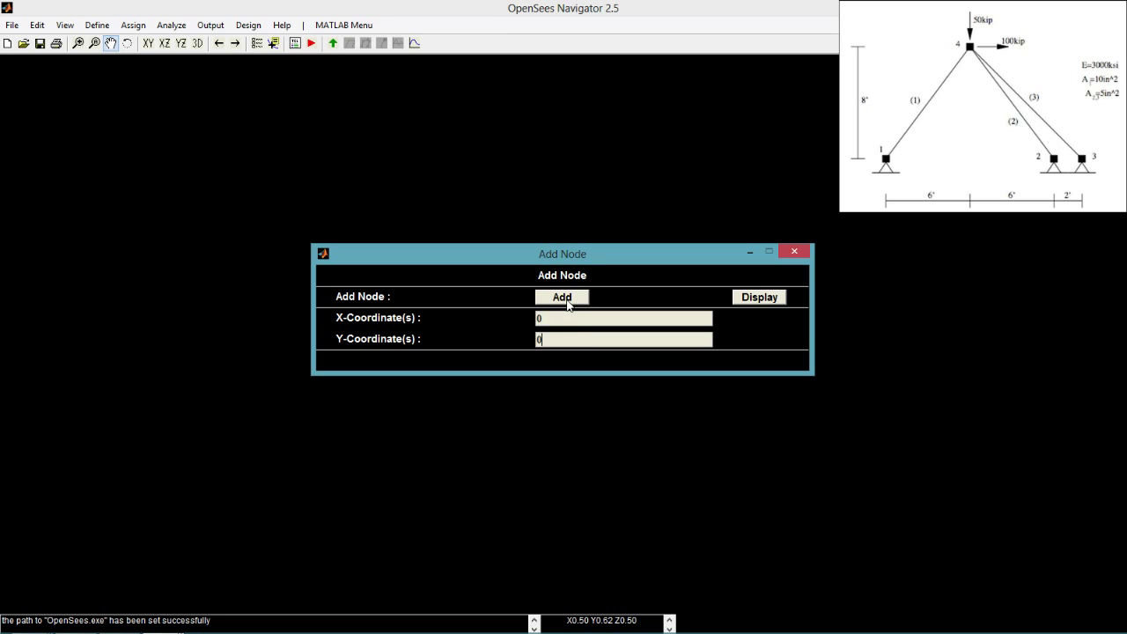
pyautogui.click(564, 298)
# Add the second node at X 12*12, Y 0.
pyautogui.click(569, 316)
pyautogui.write('12*12')
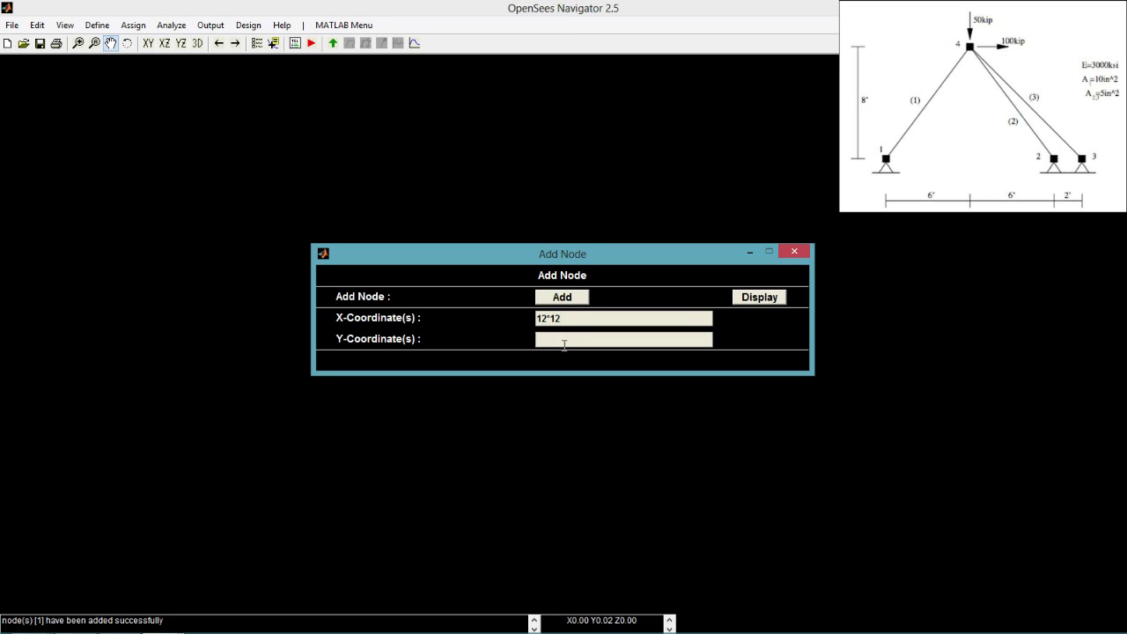
pyautogui.click(564, 341)
pyautogui.write('0')
pyautogui.click(567, 298)
# Add the third node at X 14*12, Y 0.
pyautogui.click(596, 322)
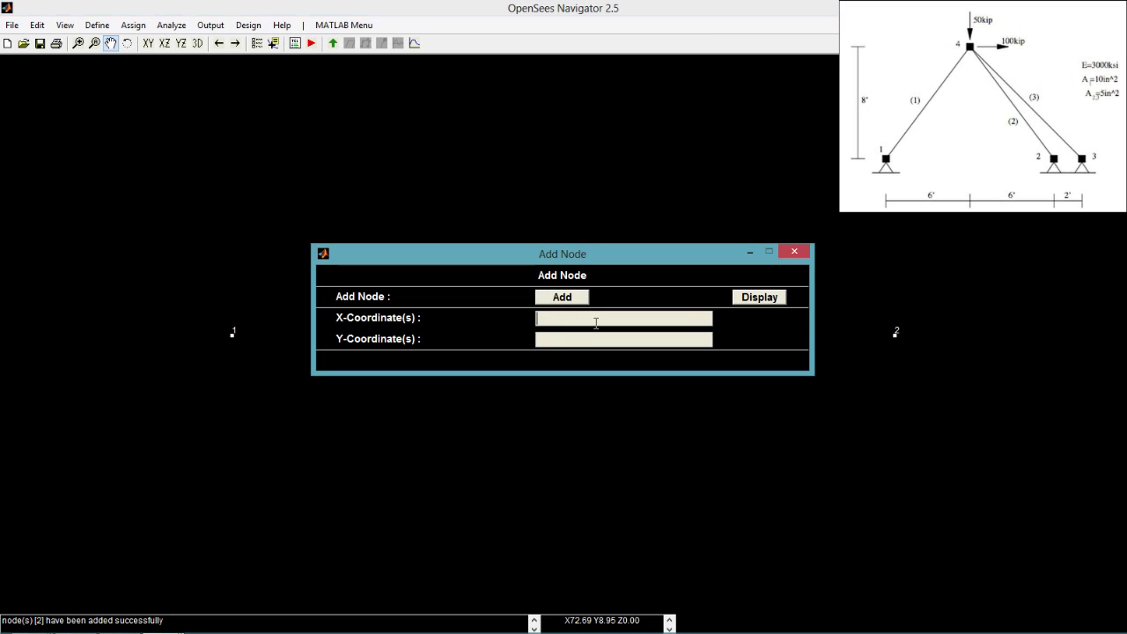
pyautogui.write('14*12')
pyautogui.click(582, 336)
pyautogui.write('0')
pyautogui.click(562, 299)
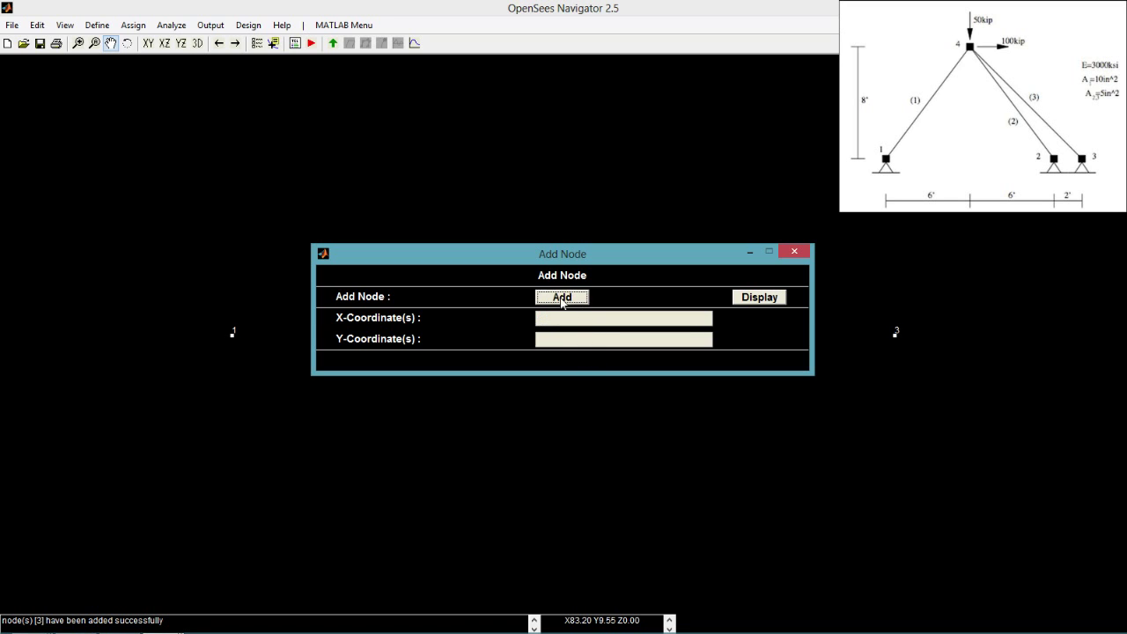
# Add the fourth node at X 6*12, Y 8*12 and display the nodes in the model view.
pyautogui.click(570, 319)
pyautogui.write('6*12')
pyautogui.click(576, 339)
pyautogui.write('8*12')
pyautogui.click(573, 296)
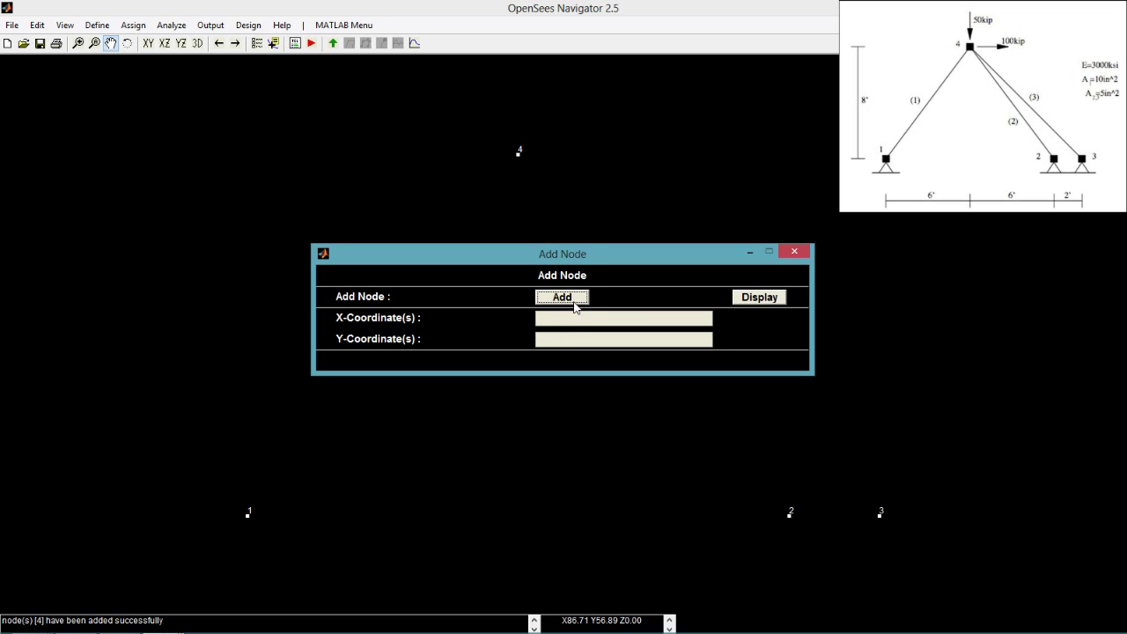
pyautogui.click(756, 302)
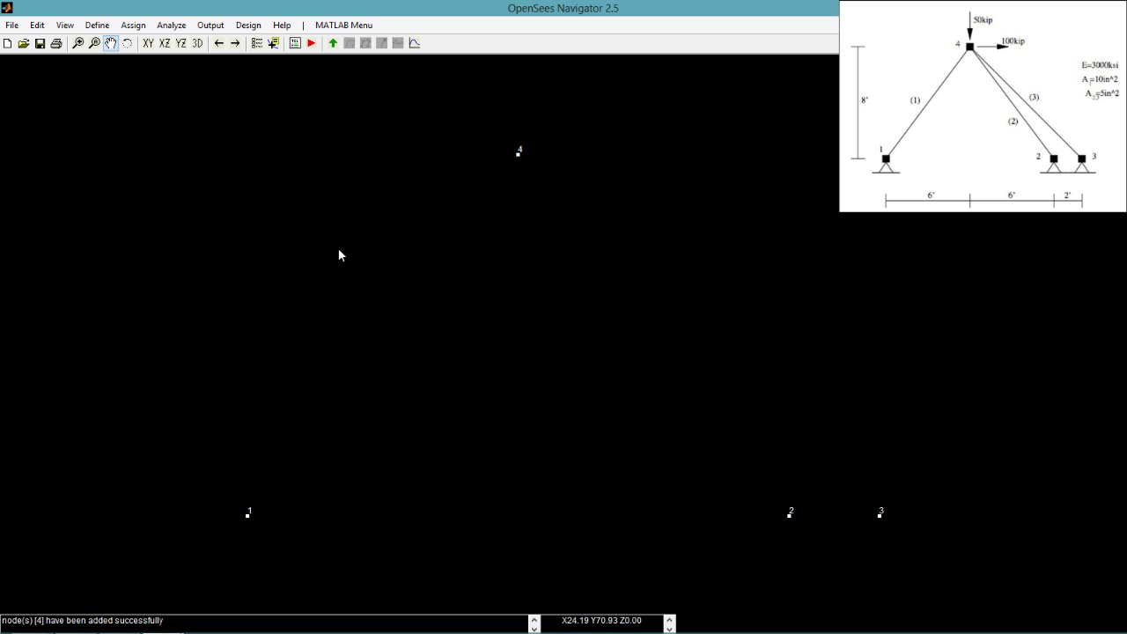
# Add a single-point constraint to nodes 1, 2, 3 and 4.
pyautogui.click(132, 25)
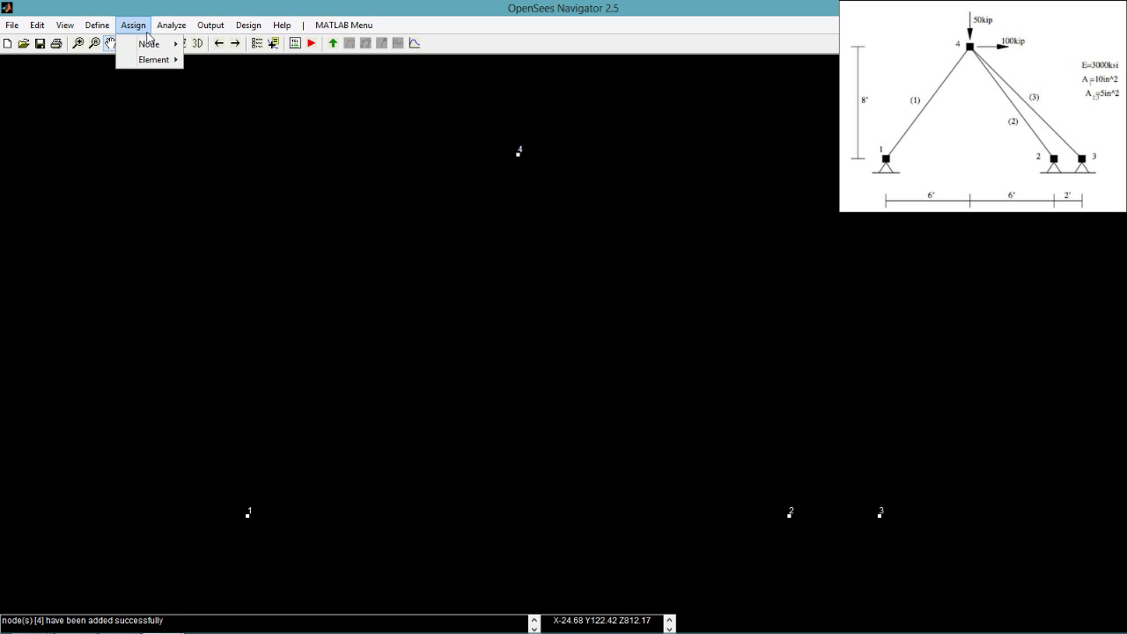
pyautogui.moveTo(151, 44)
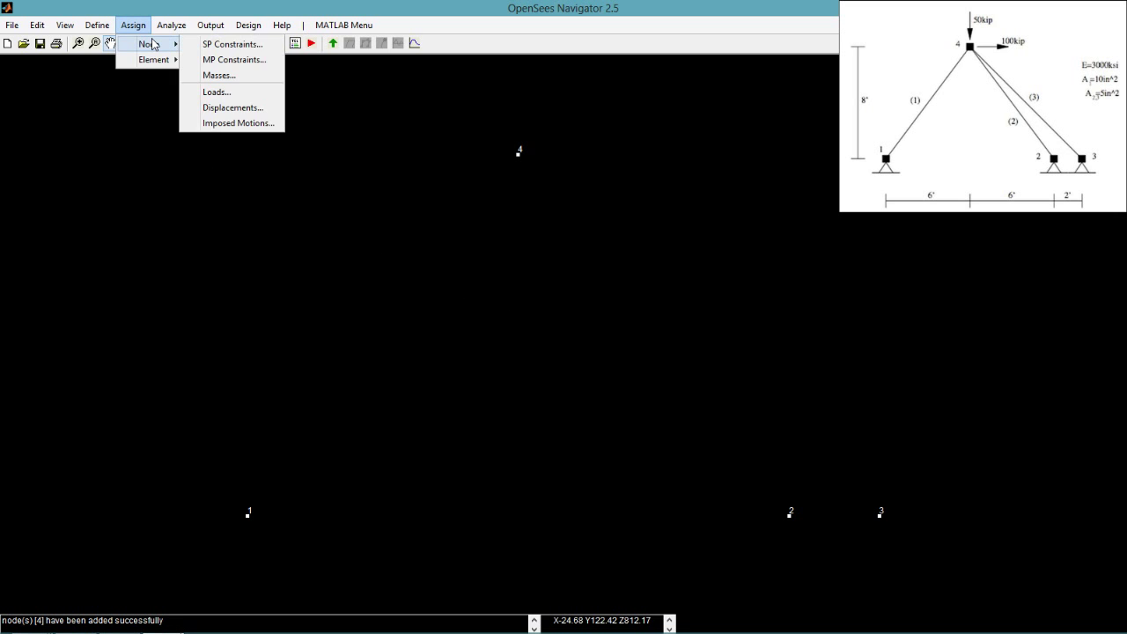
pyautogui.click(221, 45)
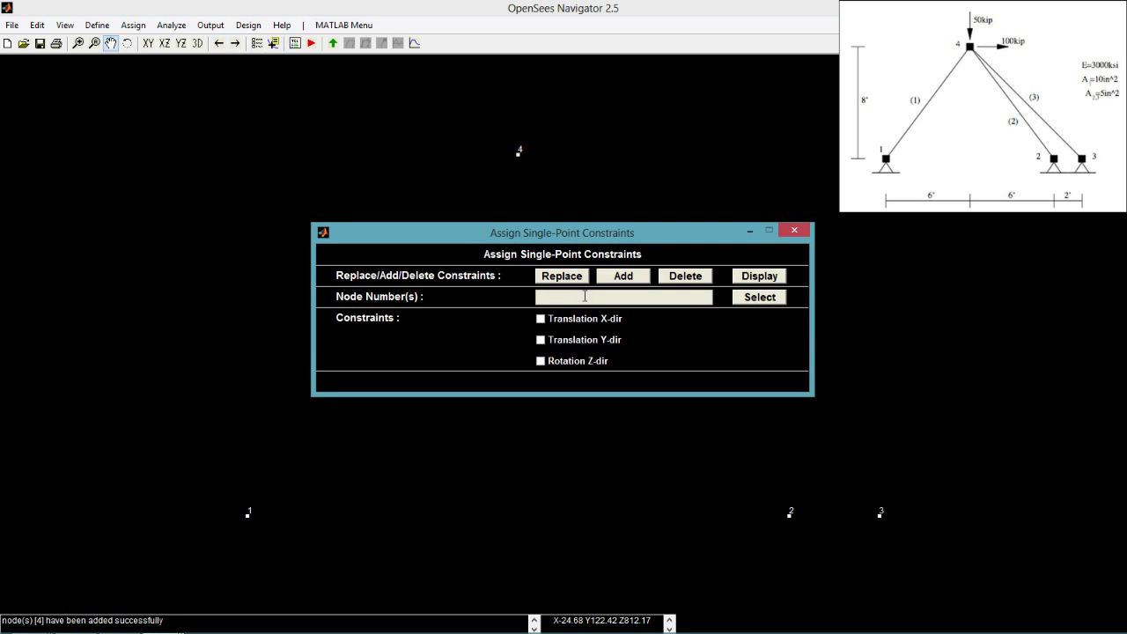
pyautogui.write('1 2 3 4')
pyautogui.click(632, 282)
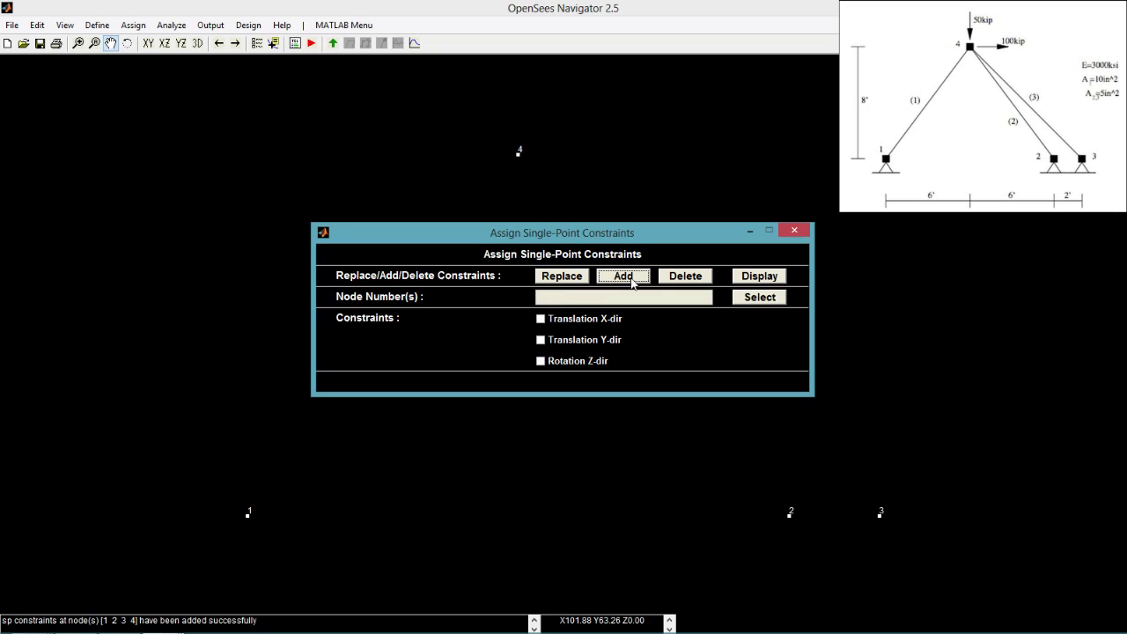
# Add single-point constraints to support nodes 1, 2 and 3 and display the constraints in the model view.
pyautogui.click(625, 297)
pyautogui.click(623, 279)
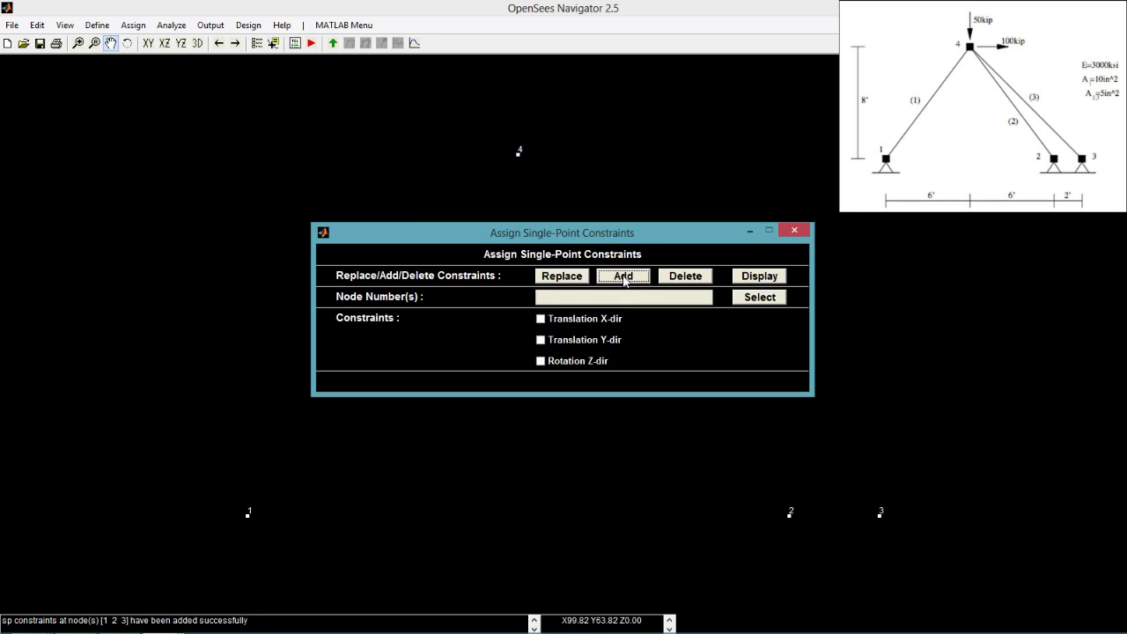
pyautogui.click(746, 281)
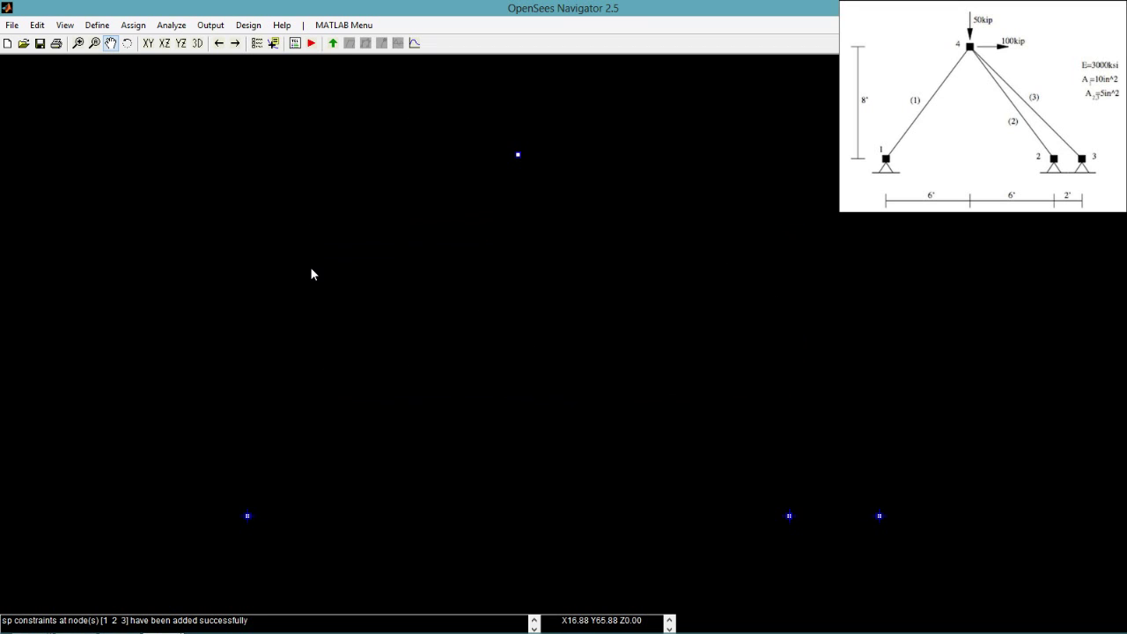
# Add an element connecting nodes 1 and 4.
pyautogui.click(39, 27)
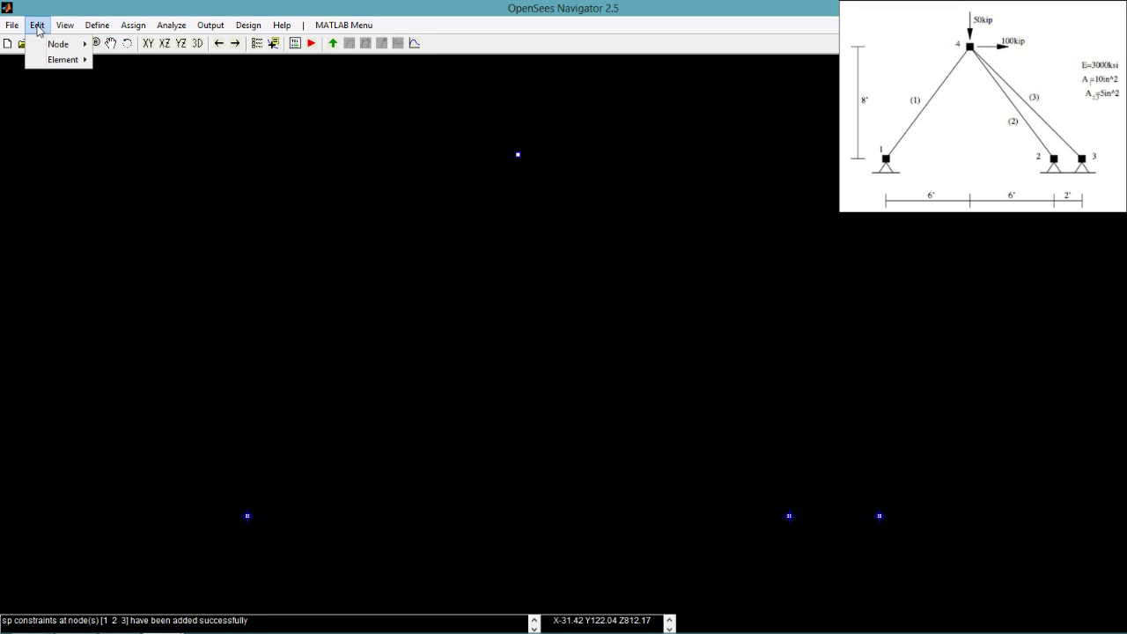
pyautogui.moveTo(60, 60)
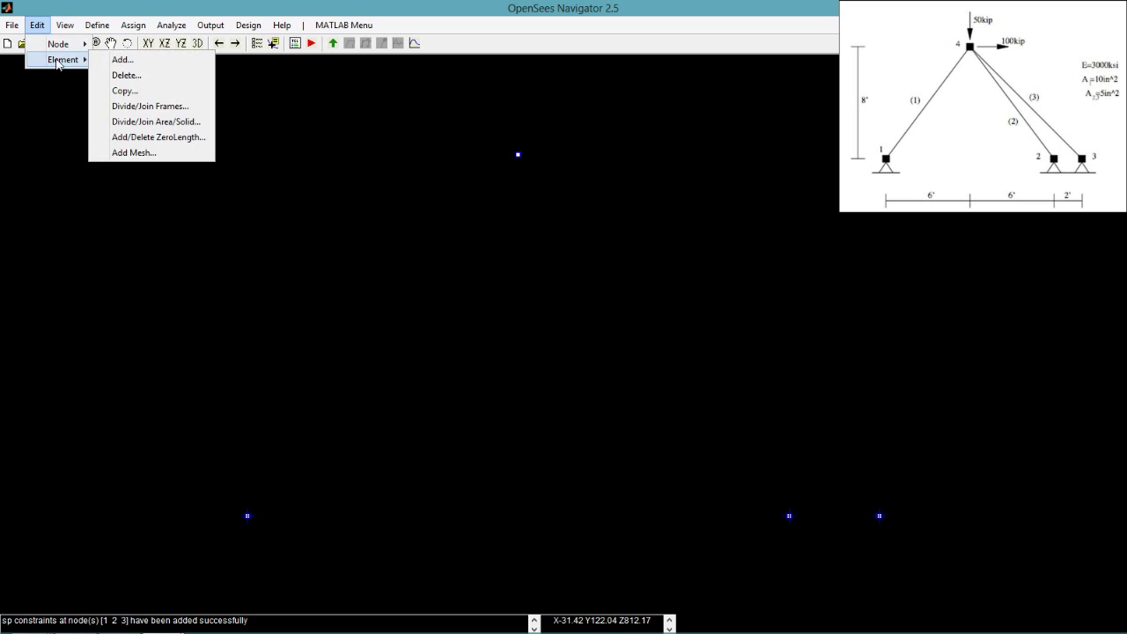
pyautogui.click(131, 61)
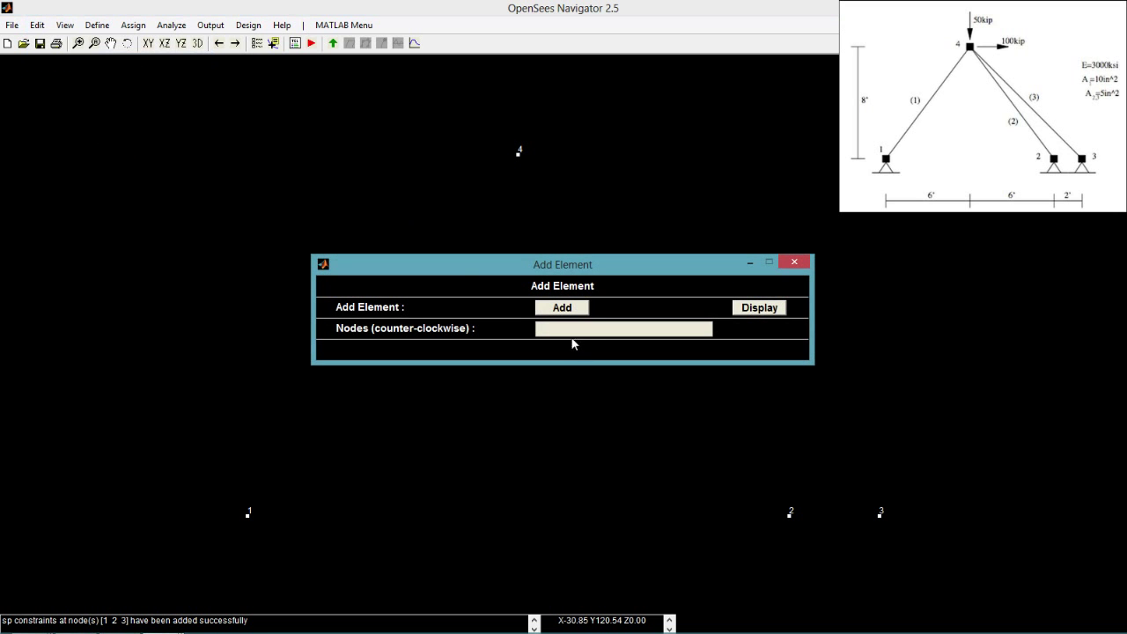
pyautogui.click(550, 327)
pyautogui.write('1 4')
pyautogui.click(562, 307)
# Add elements connecting nodes 2 and 4 and nodes 3 and 4, and display the elements.
pyautogui.click(571, 329)
pyautogui.write('2 4')
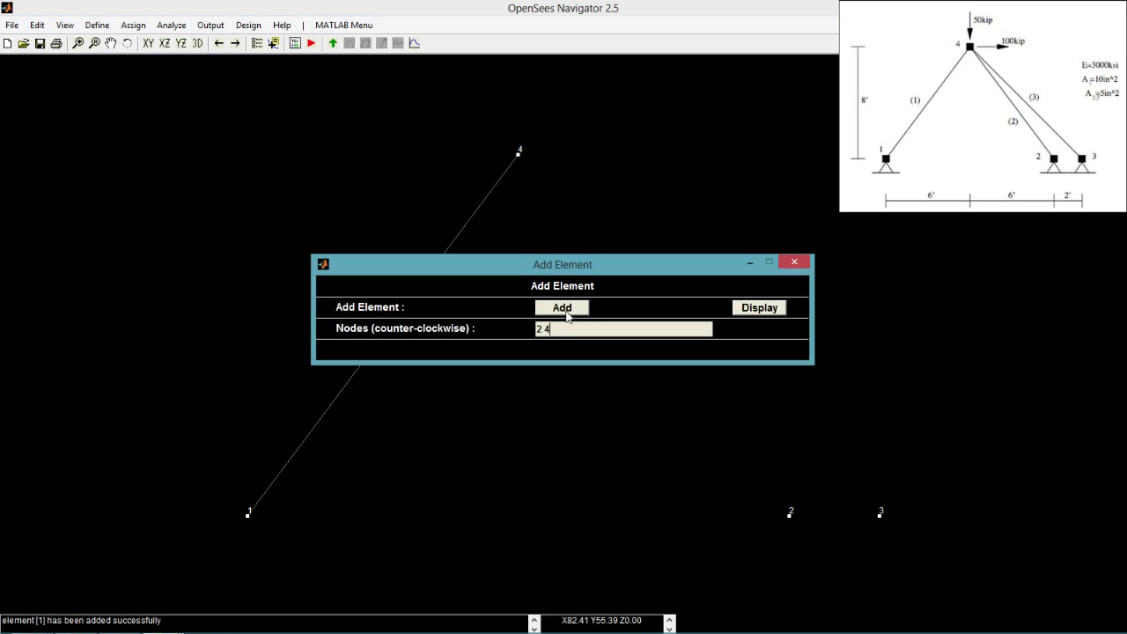
pyautogui.click(565, 308)
pyautogui.click(567, 325)
pyautogui.write('3 ')
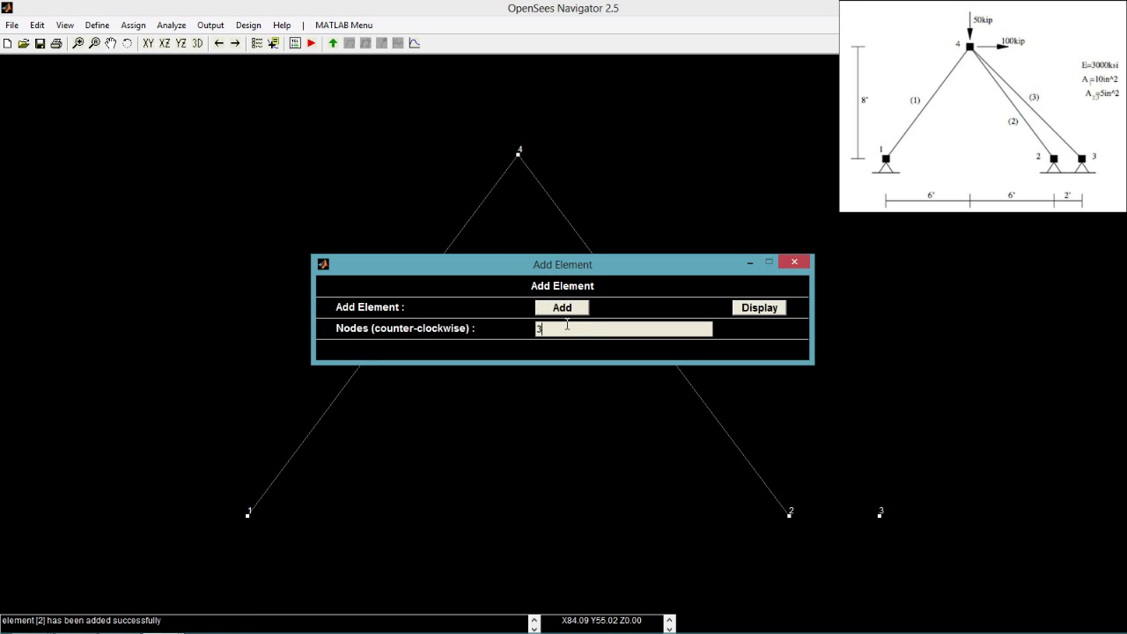
pyautogui.write('4')
pyautogui.click(564, 307)
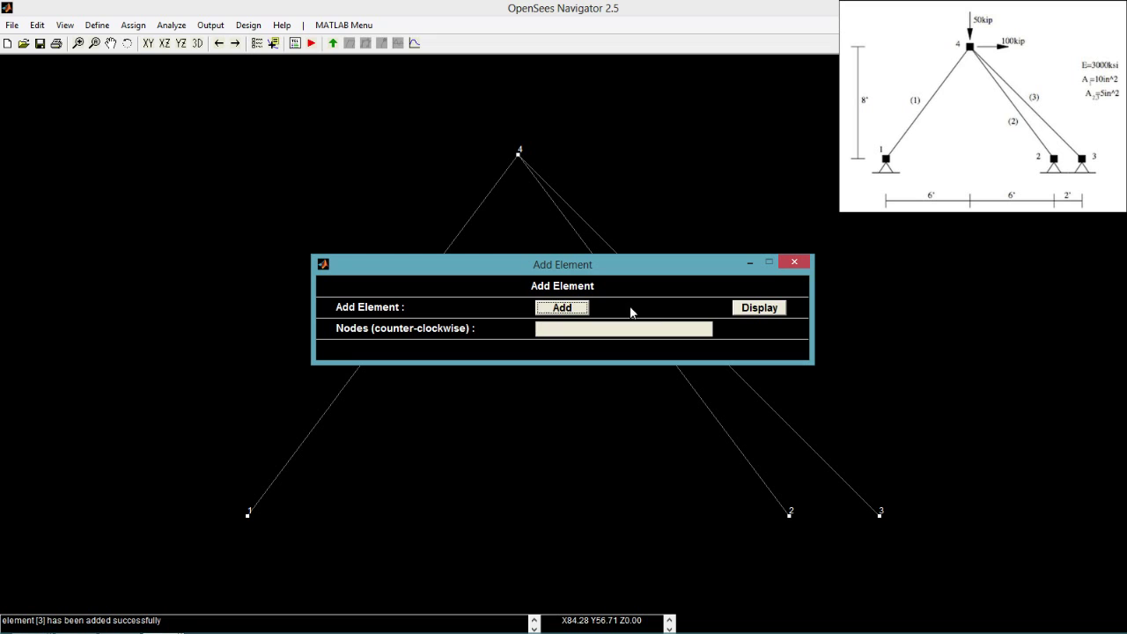
pyautogui.click(746, 313)
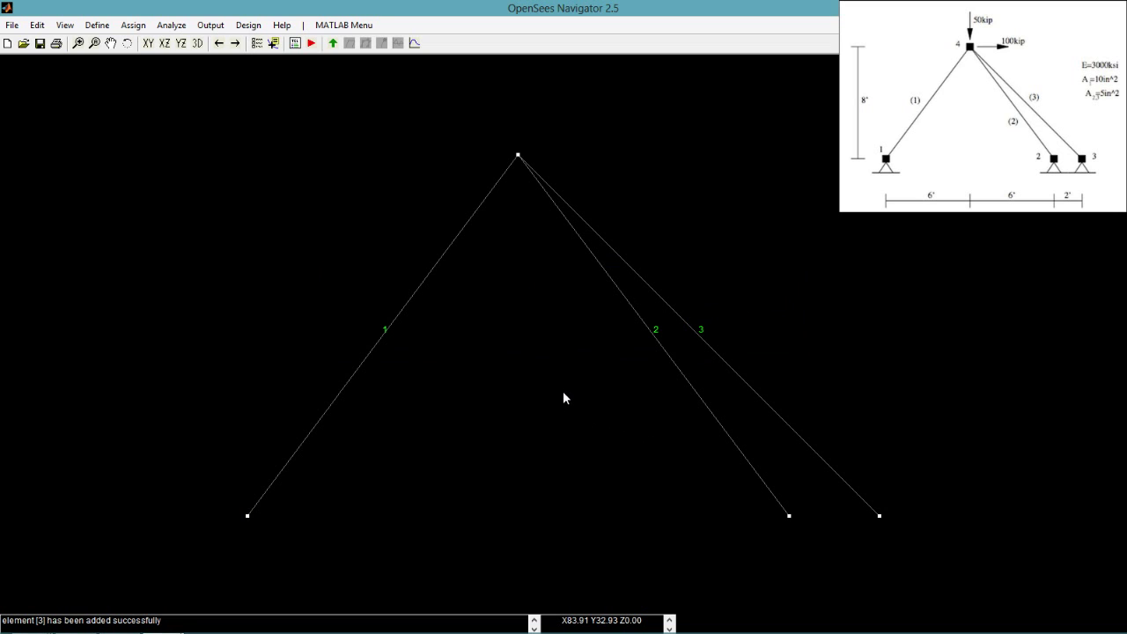
# Define an Elastic uniaxial material named TrussMaterial with a modulus of elasticity of 3000.
pyautogui.click(96, 24)
pyautogui.moveTo(137, 46)
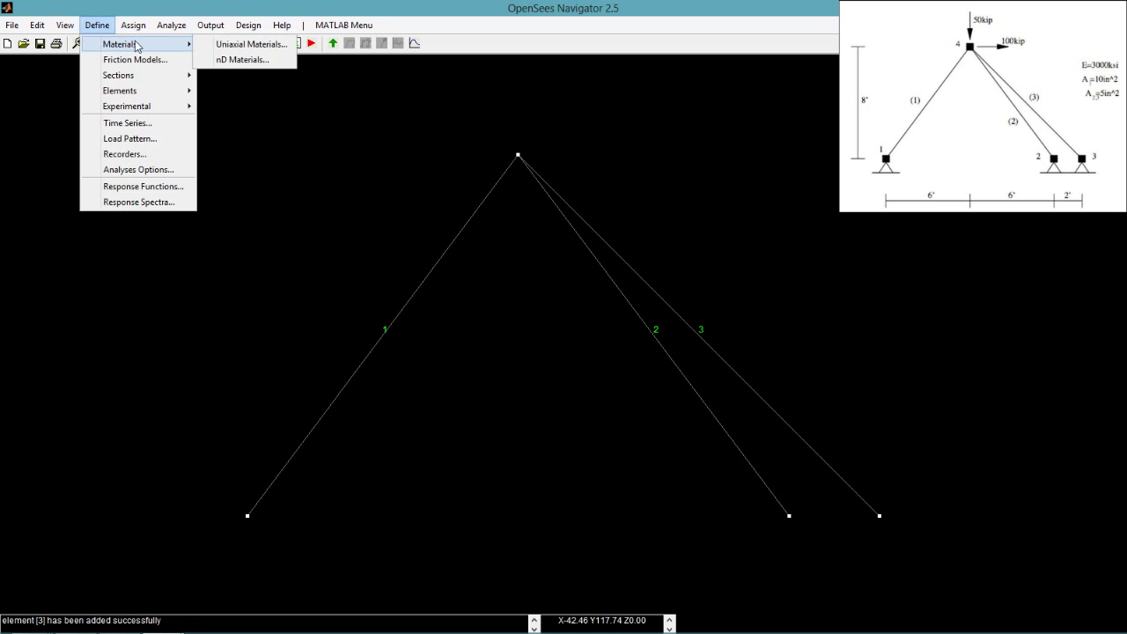
pyautogui.click(221, 51)
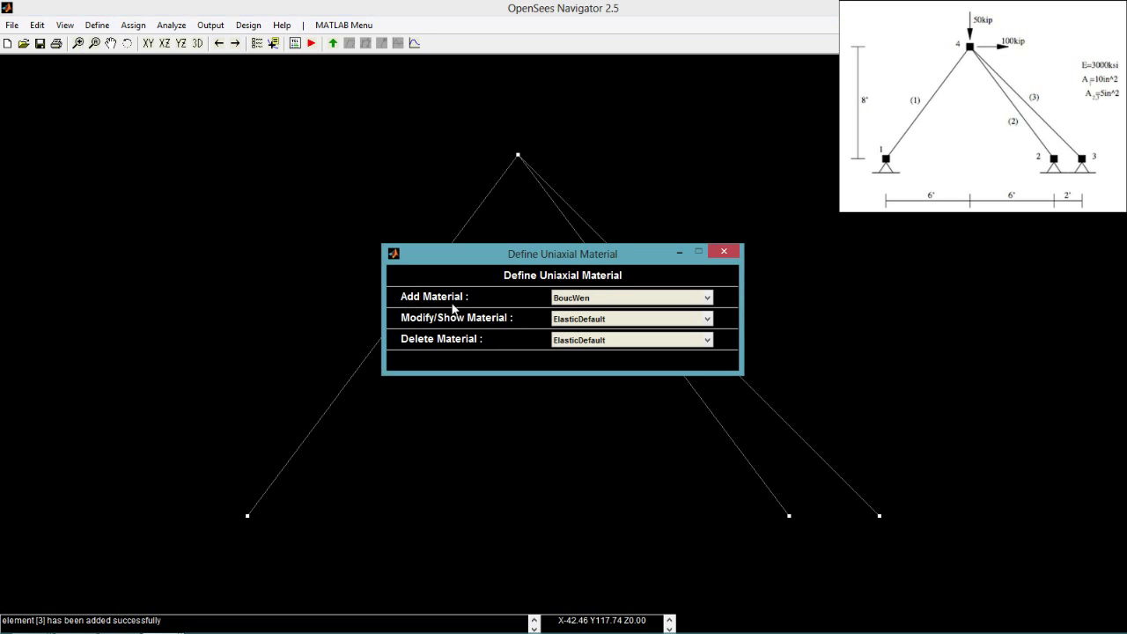
pyautogui.click(570, 304)
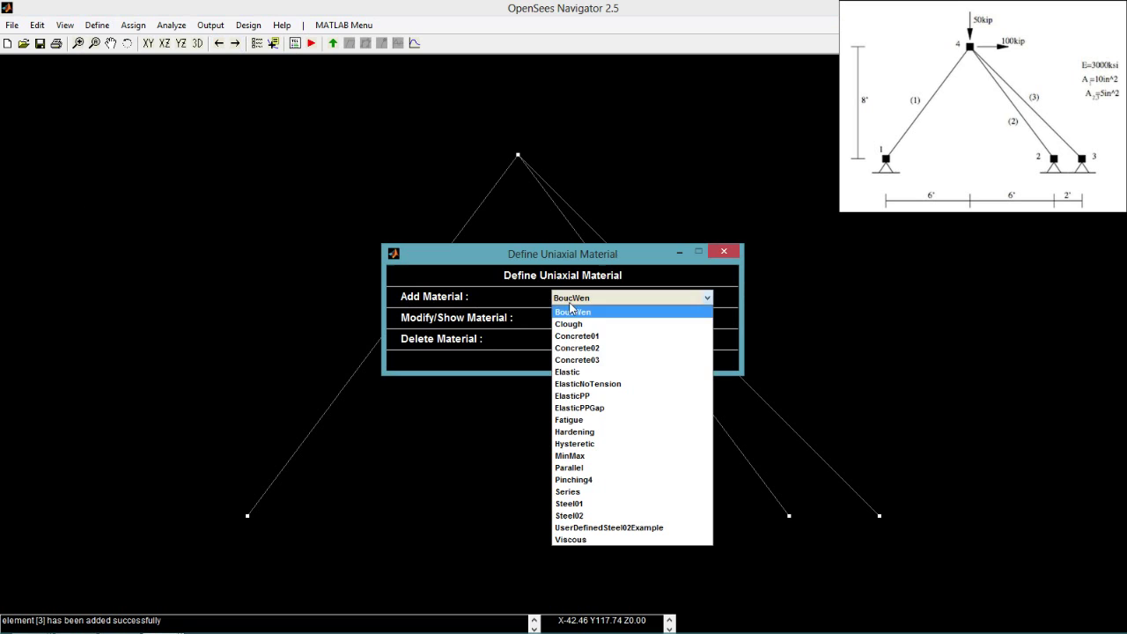
pyautogui.click(584, 372)
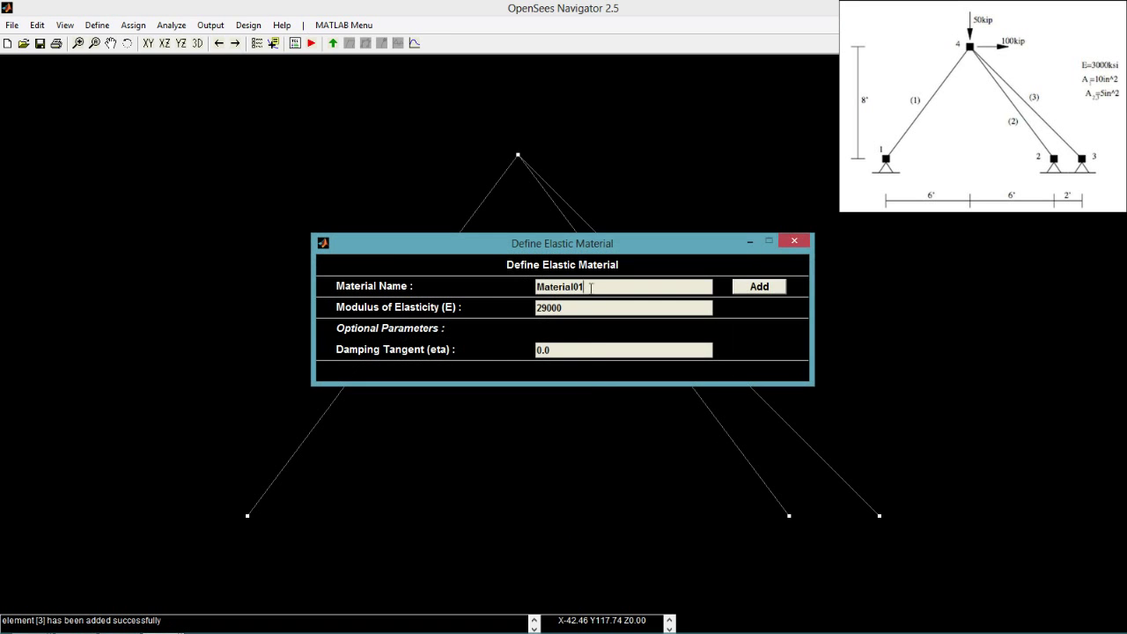
pyautogui.moveTo(591, 287); pyautogui.dragTo(495, 286)
pyautogui.write('TrussMaterial')
pyautogui.click(563, 308)
pyautogui.doubleClick(593, 306)
pyautogui.write('3000')
pyautogui.click(766, 288)
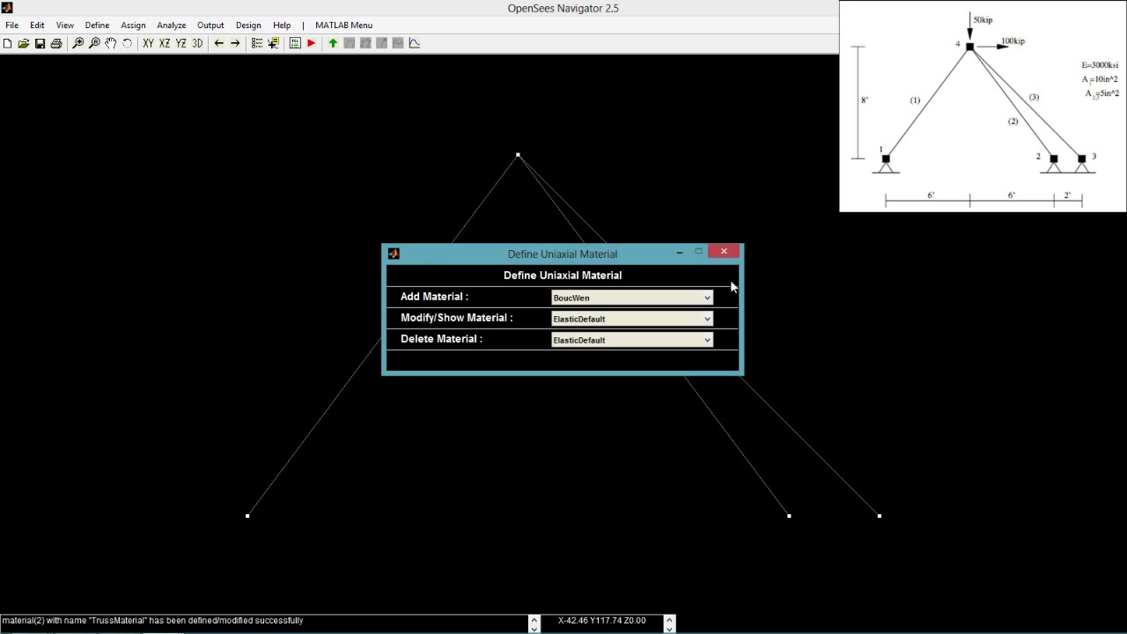
pyautogui.click(732, 255)
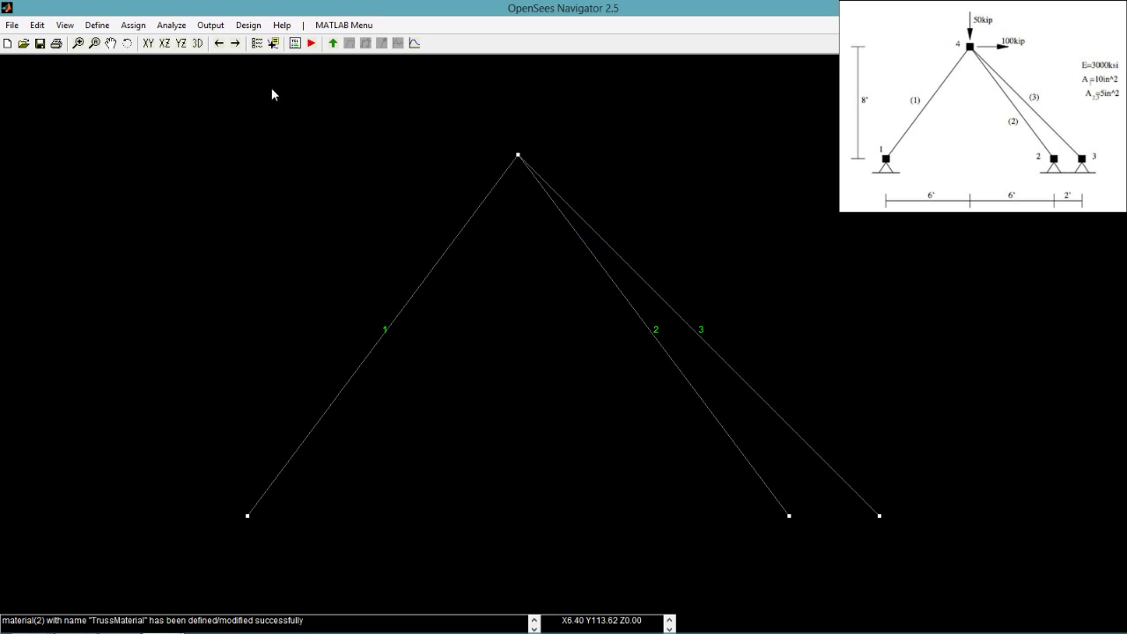
# Define a Truss line element type named A1 with a cross-sectional area of 10 and material TrussMaterial.
pyautogui.click(88, 24)
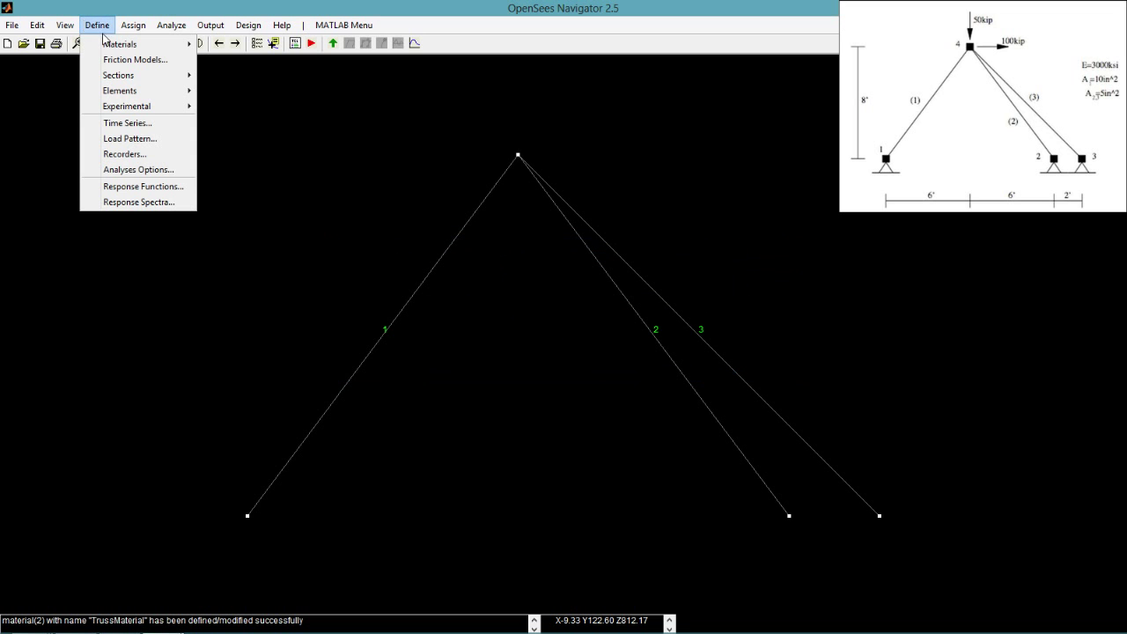
pyautogui.moveTo(126, 93)
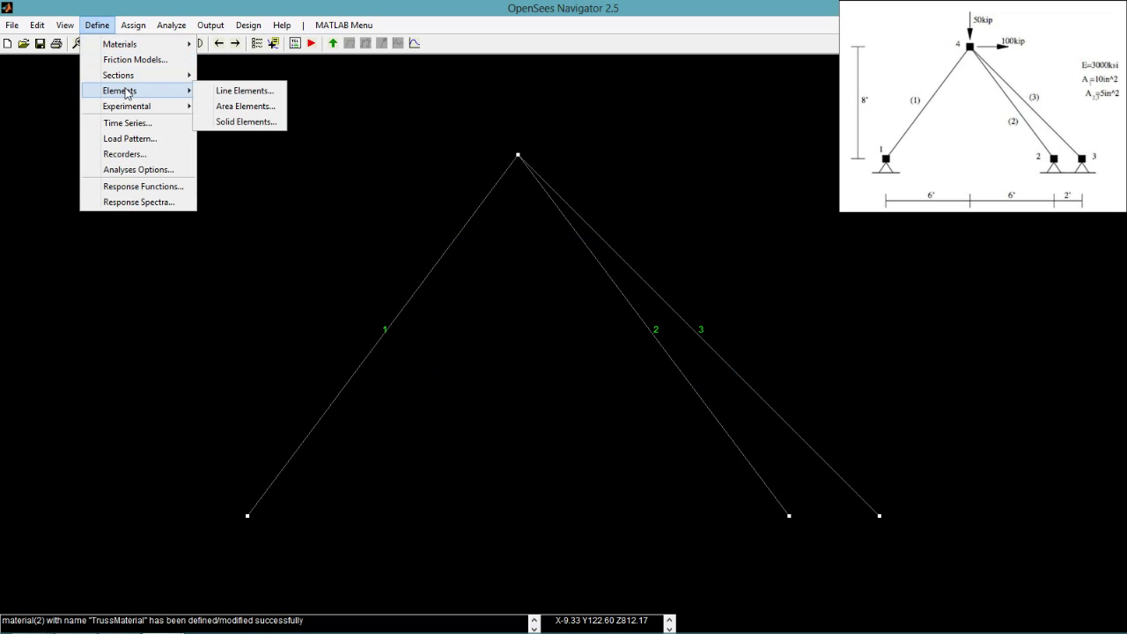
pyautogui.click(231, 93)
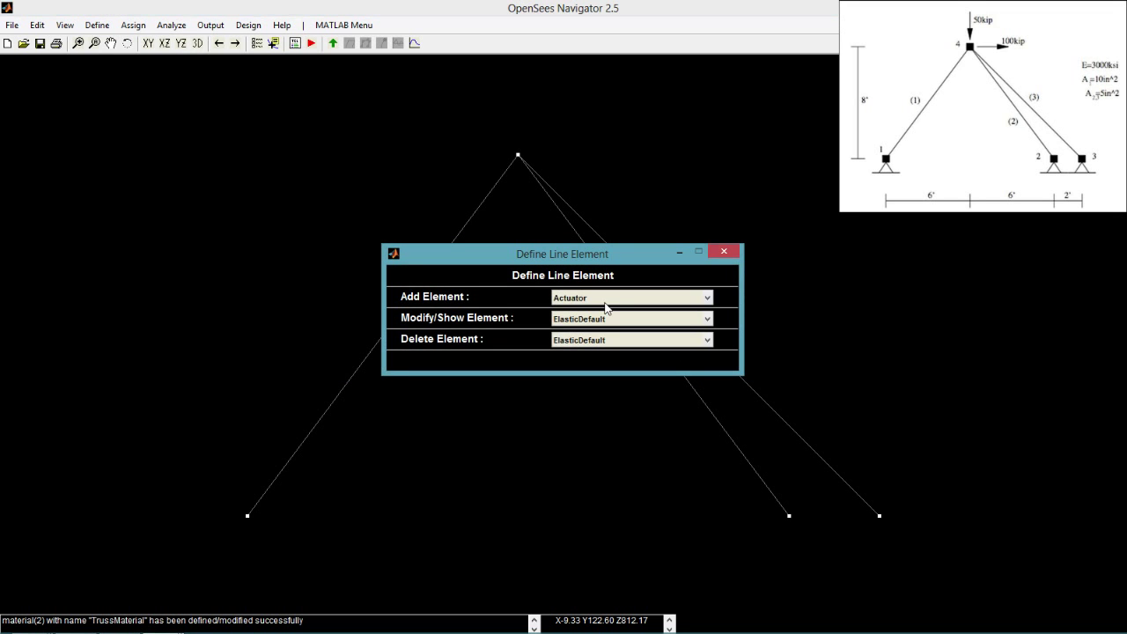
pyautogui.click(606, 299)
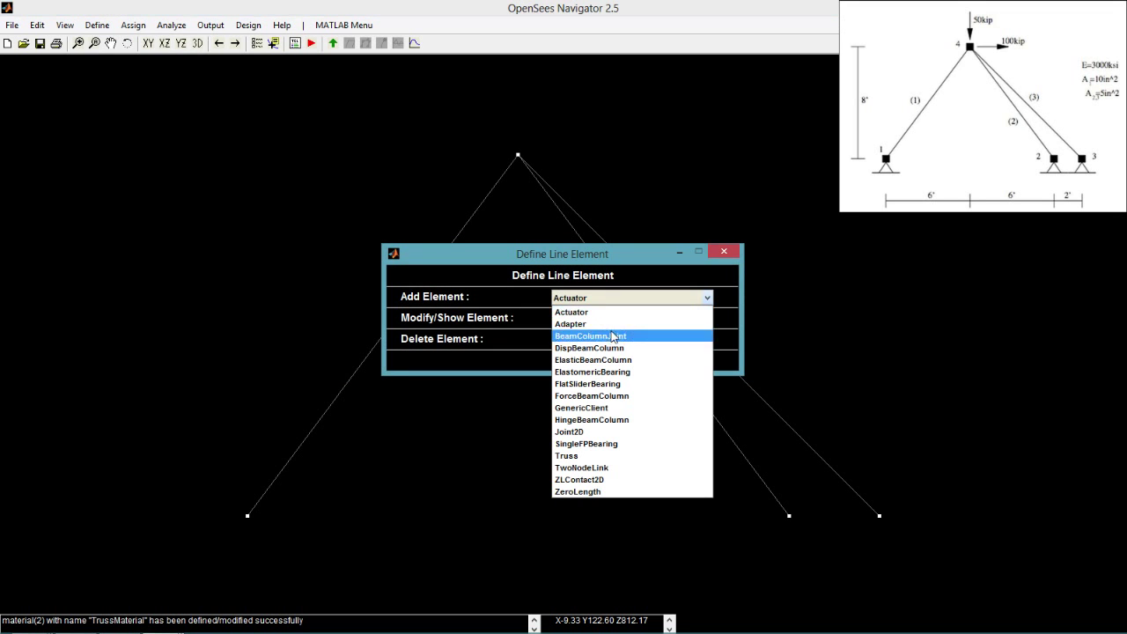
pyautogui.click(624, 456)
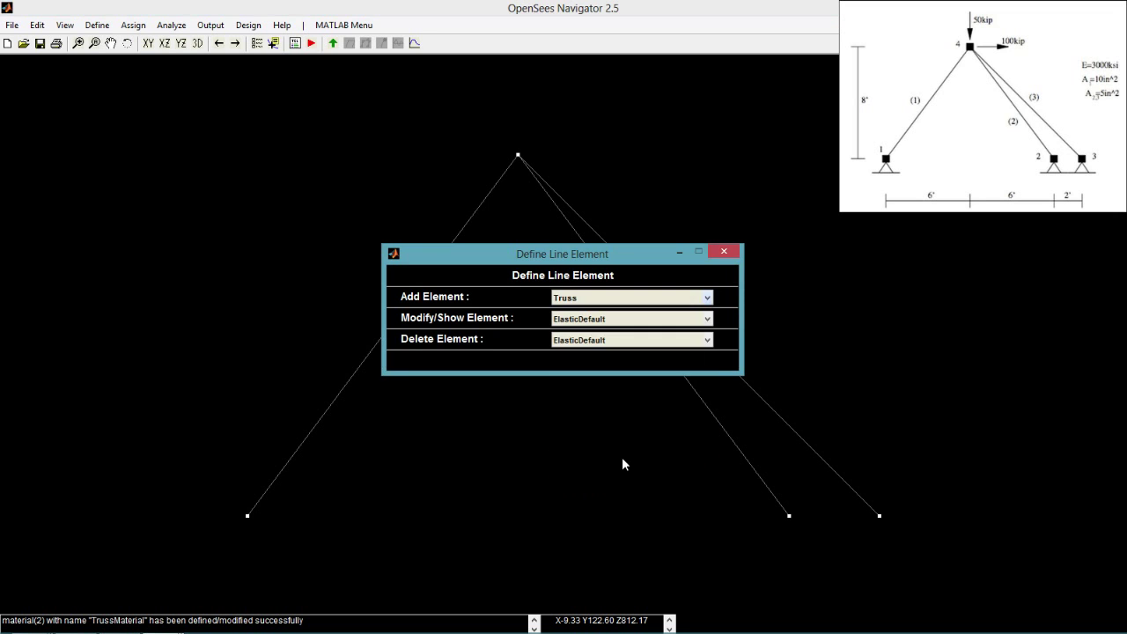
pyautogui.moveTo(608, 277); pyautogui.dragTo(515, 279)
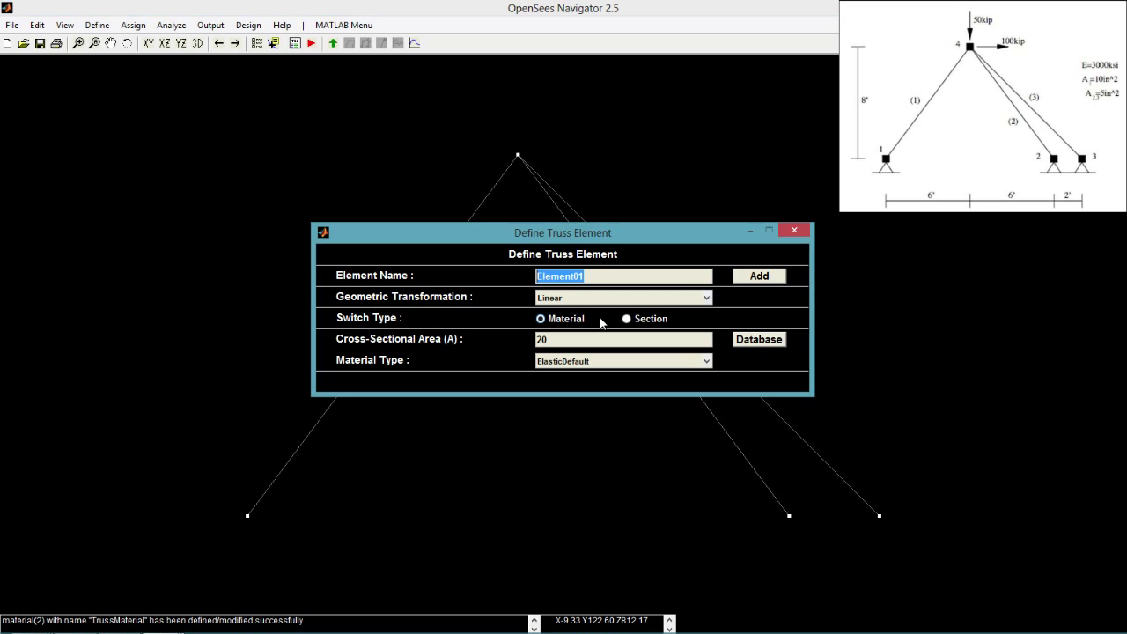
pyautogui.write('A1')
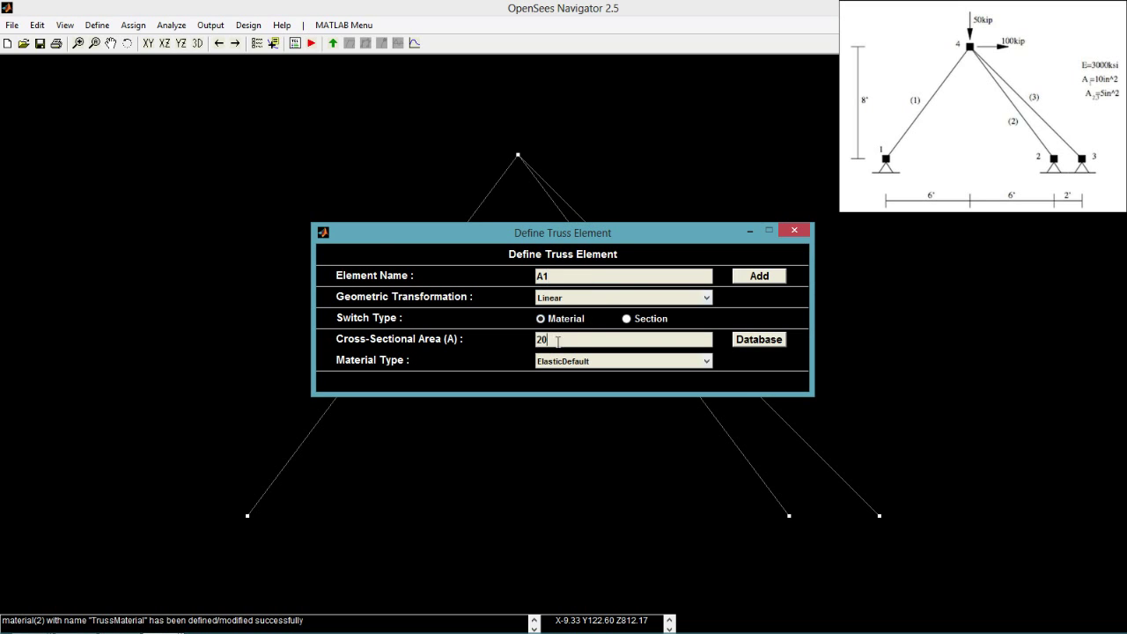
pyautogui.moveTo(572, 338); pyautogui.dragTo(535, 341)
pyautogui.write('10')
pyautogui.click(585, 362)
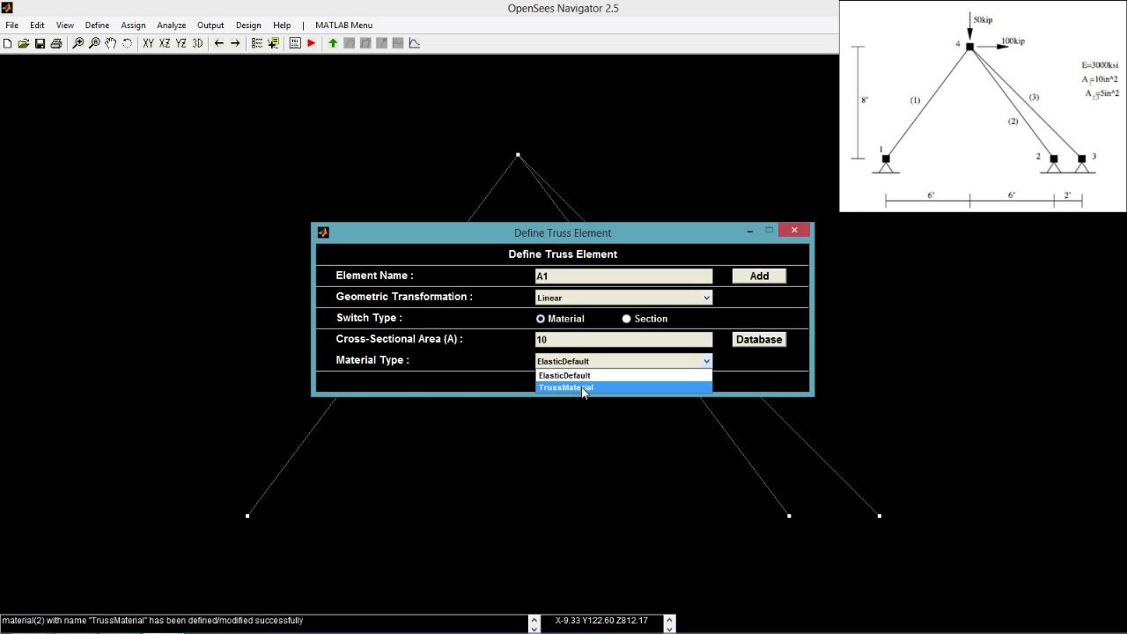
pyautogui.click(585, 388)
pyautogui.click(763, 279)
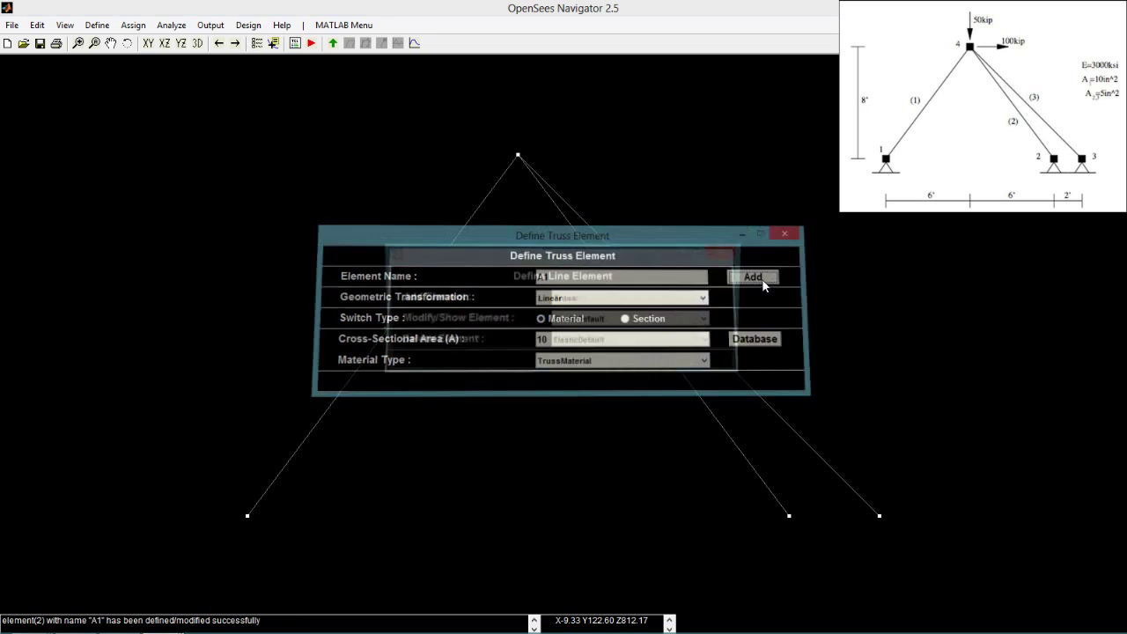
# Define a second Truss line element type named A2A3 with a cross-sectional area of 5 and material TrussMaterial.
pyautogui.click(650, 299)
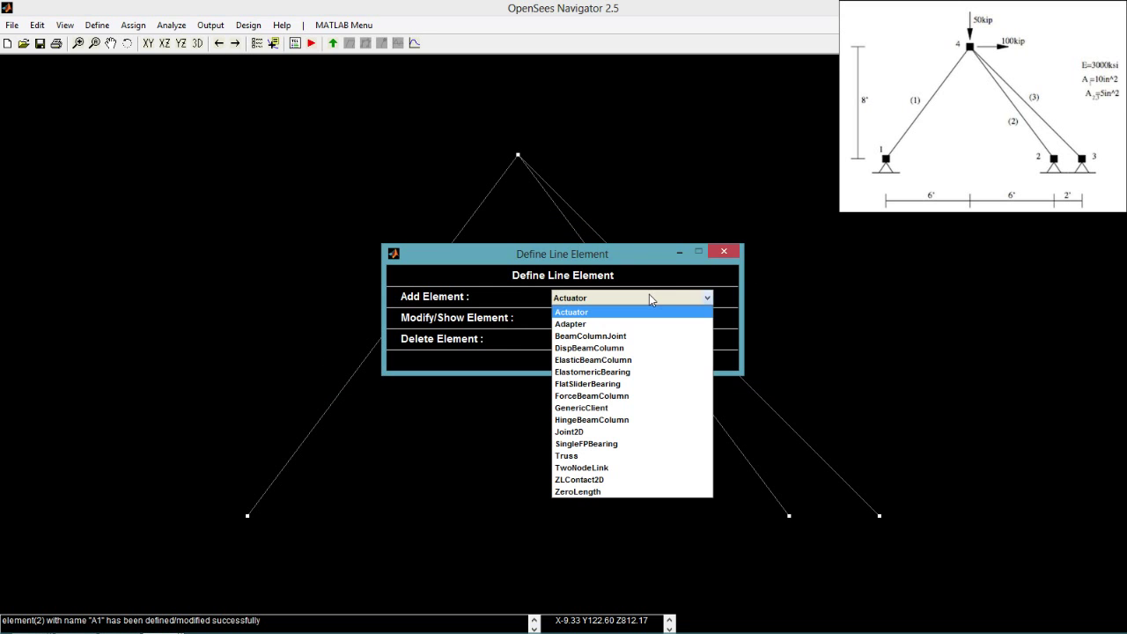
pyautogui.click(642, 456)
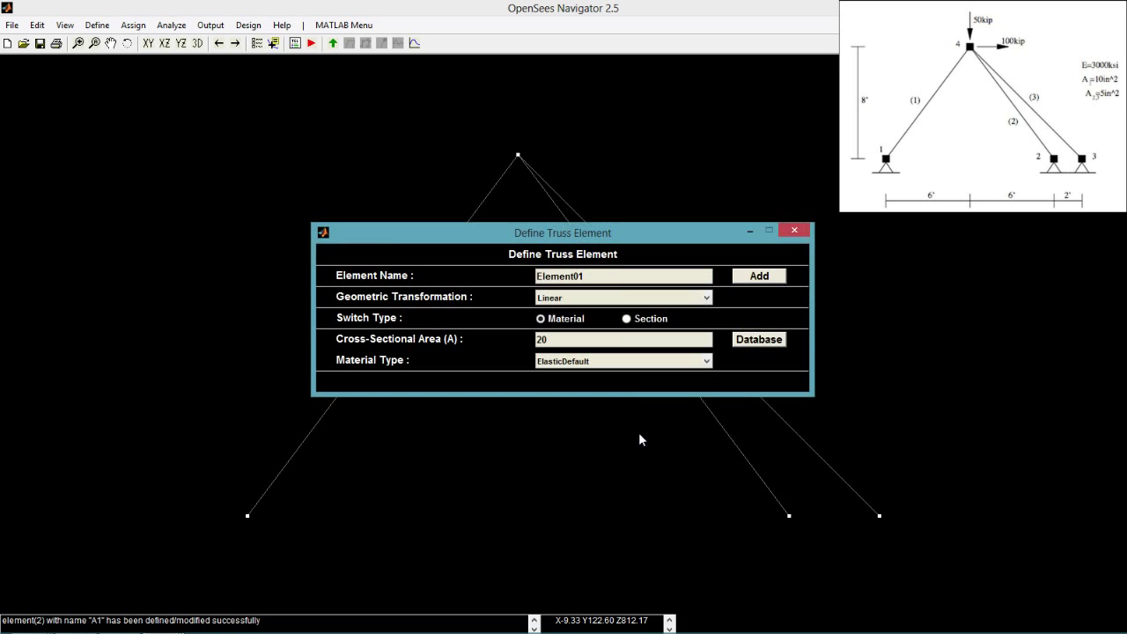
pyautogui.doubleClick(612, 277)
pyautogui.write('A2A3')
pyautogui.doubleClick(538, 339)
pyautogui.write('5')
pyautogui.click(610, 363)
pyautogui.click(604, 388)
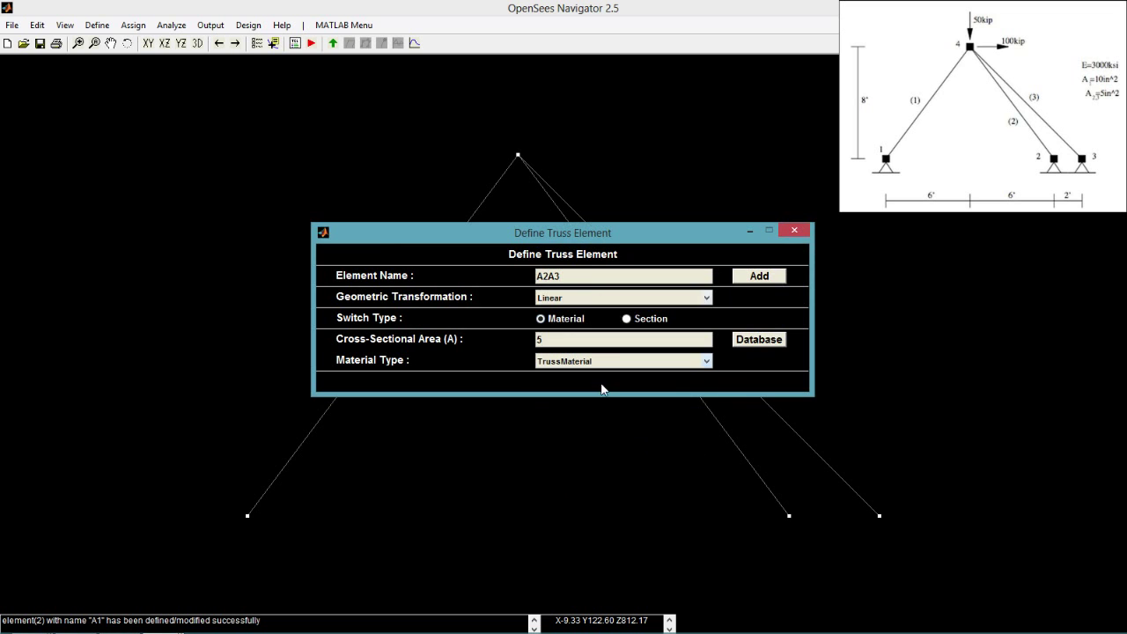
pyautogui.click(744, 280)
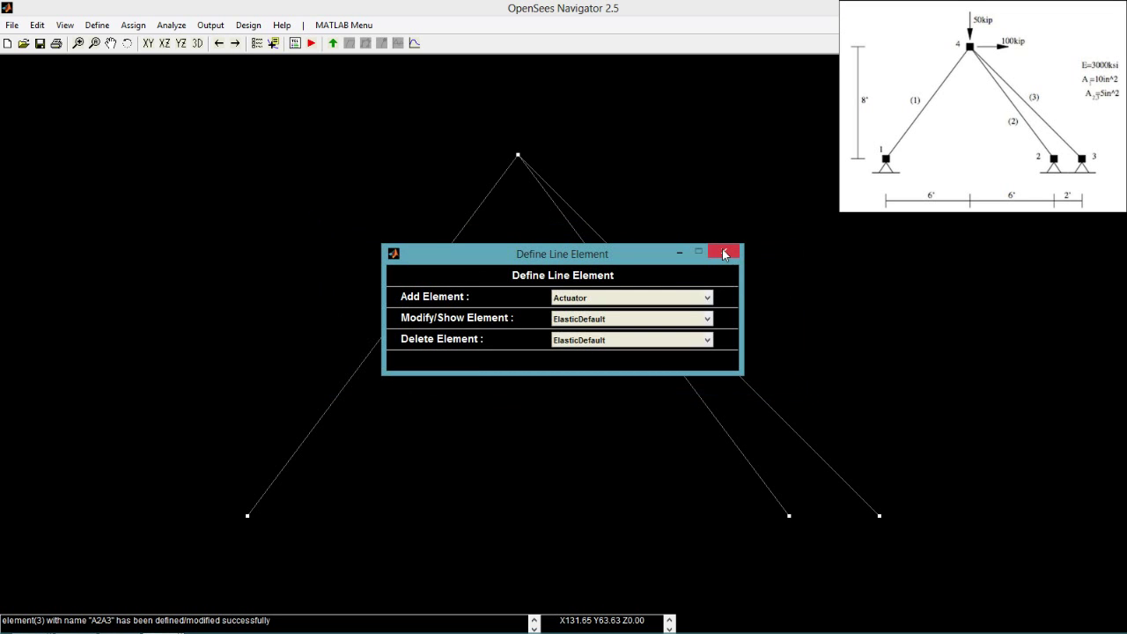
pyautogui.click(723, 255)
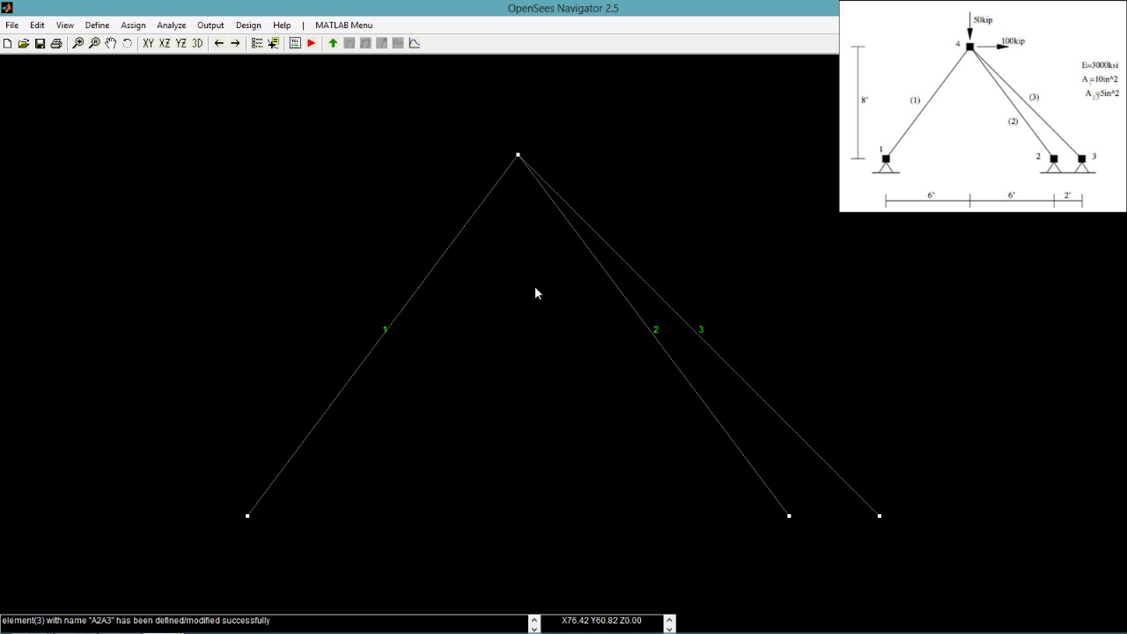
# Assign the element type A1 to element 1.
pyautogui.click(136, 25)
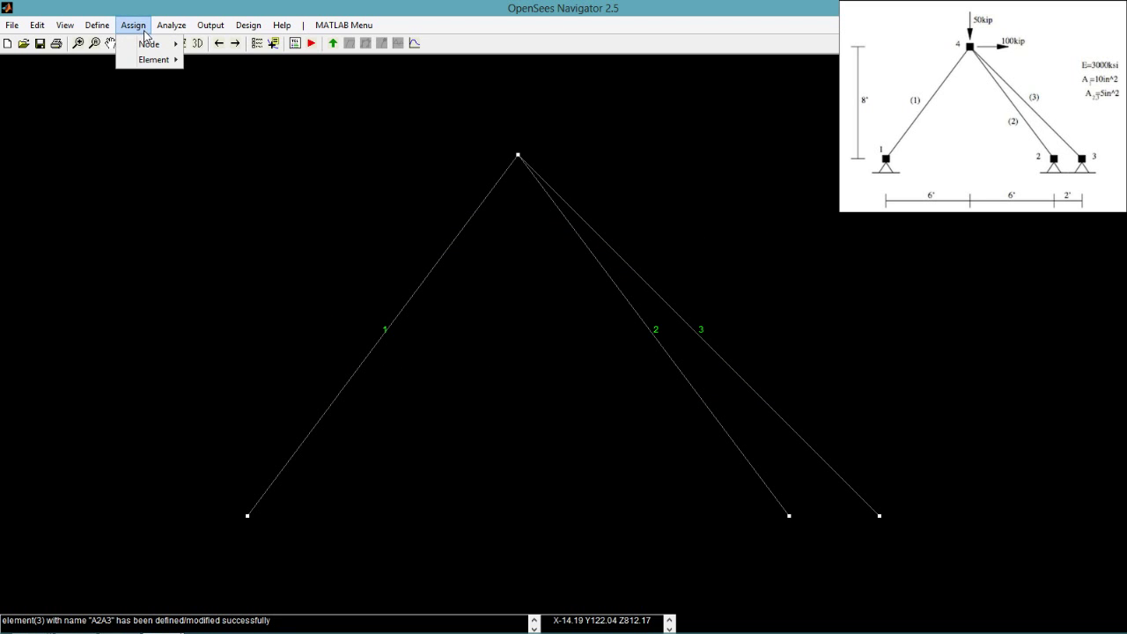
pyautogui.moveTo(156, 62)
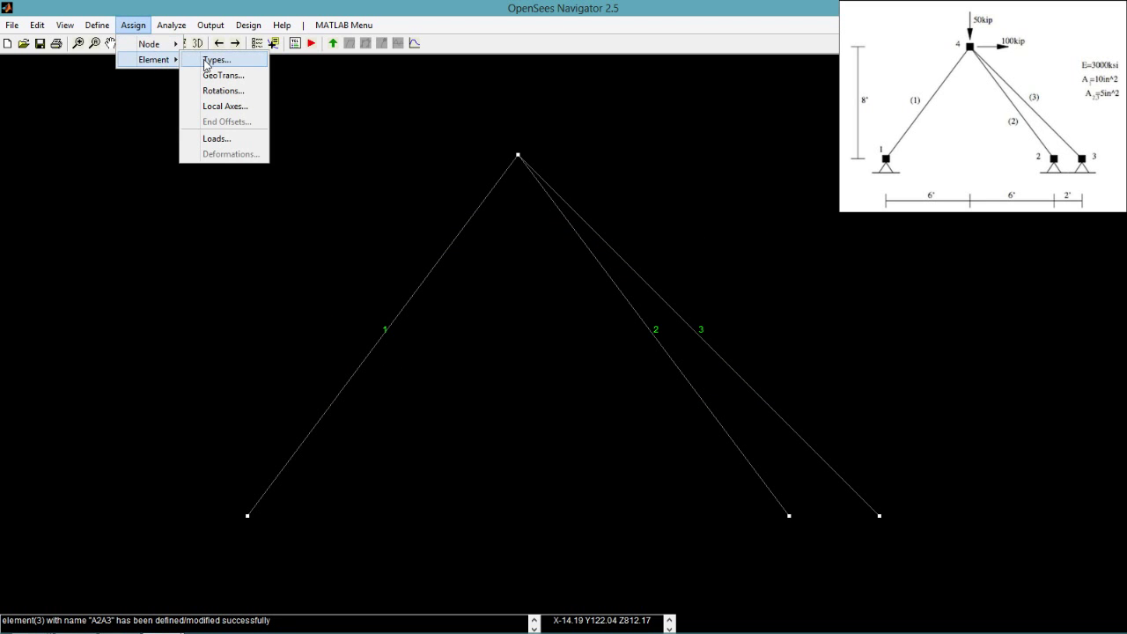
pyautogui.click(206, 62)
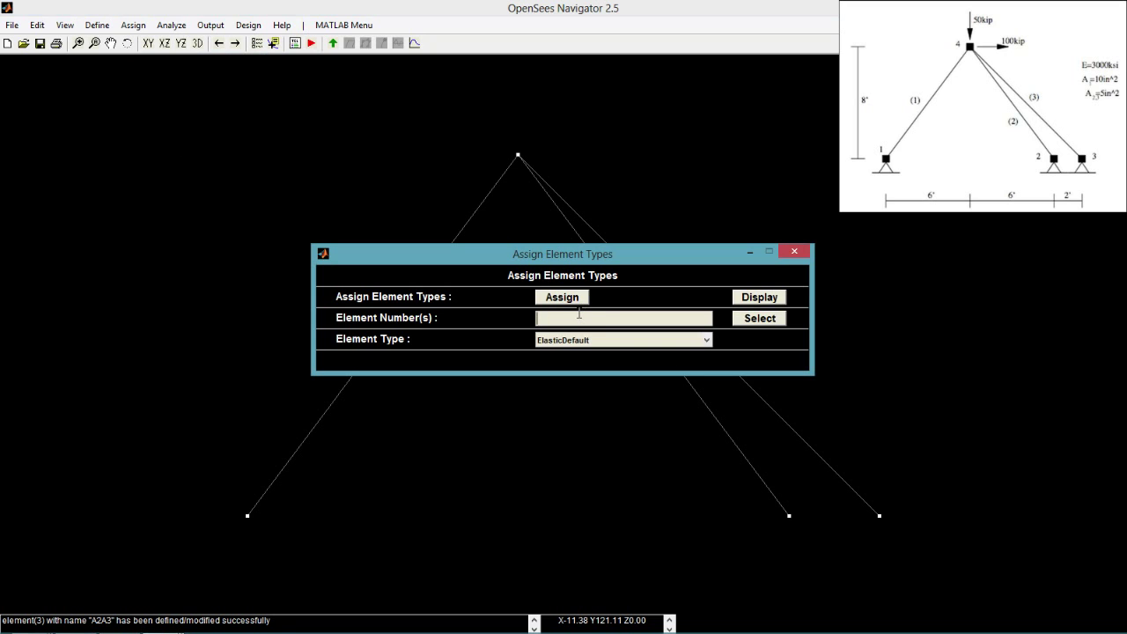
pyautogui.write('1')
pyautogui.click(586, 340)
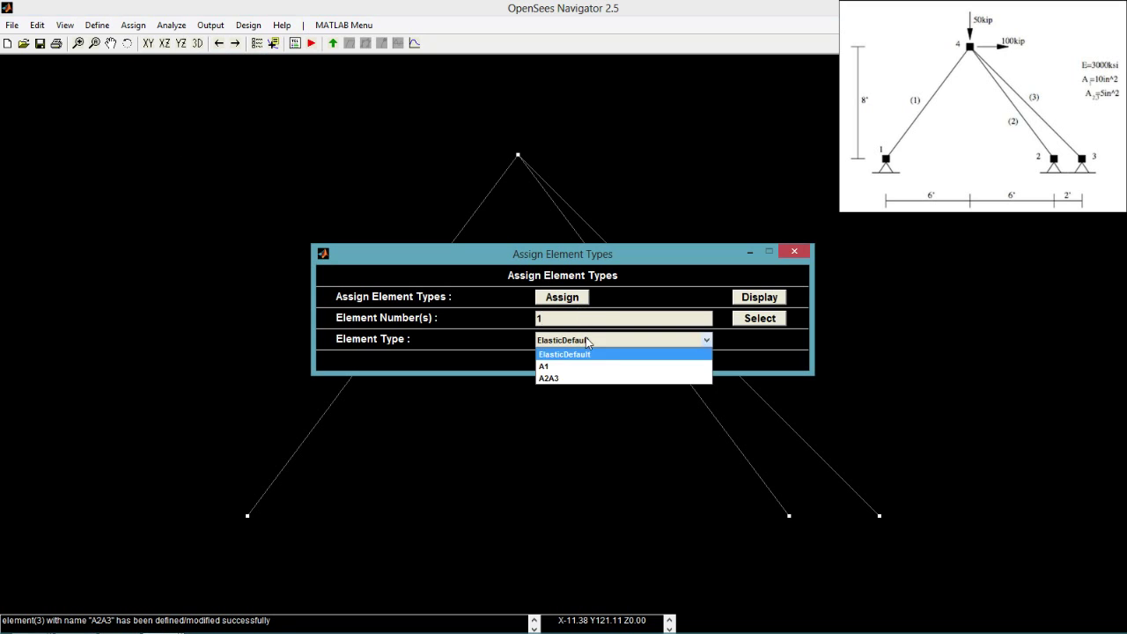
pyautogui.click(583, 367)
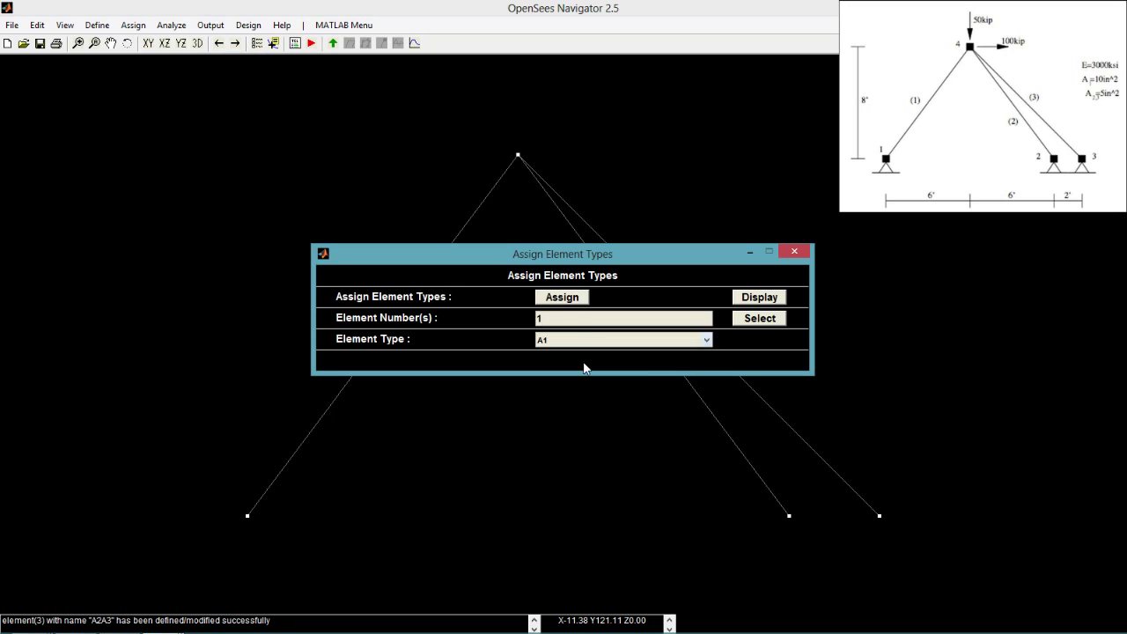
pyautogui.click(562, 300)
# Assign the element type A2A3 to elements 2 and 3, and display the element types in the model view.
pyautogui.click(571, 317)
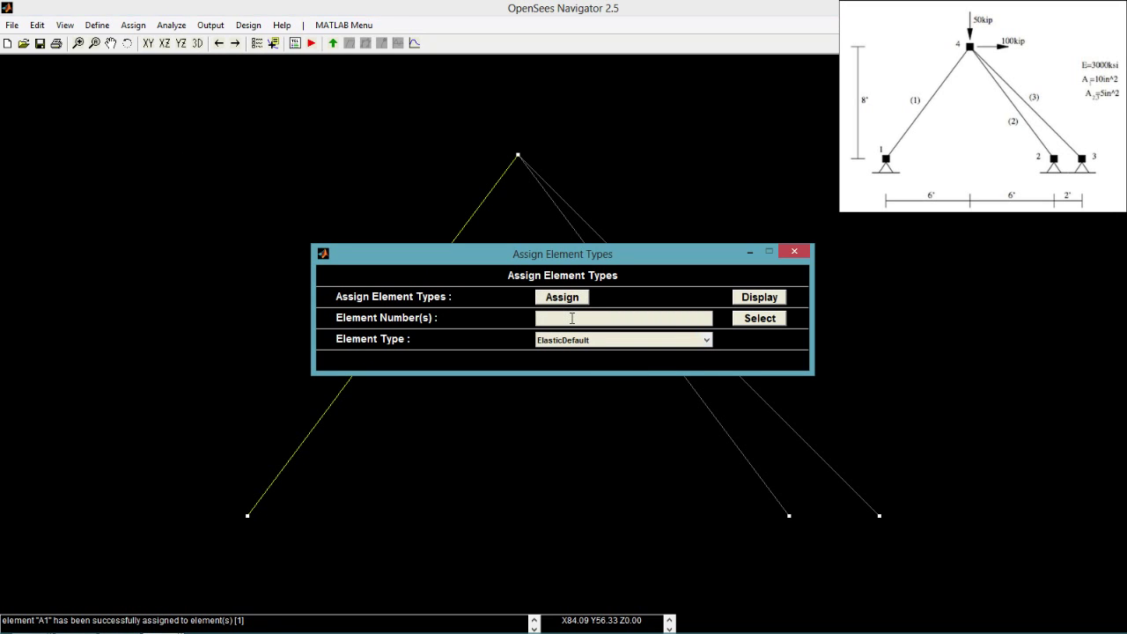
pyautogui.write('2 3')
pyautogui.click(580, 342)
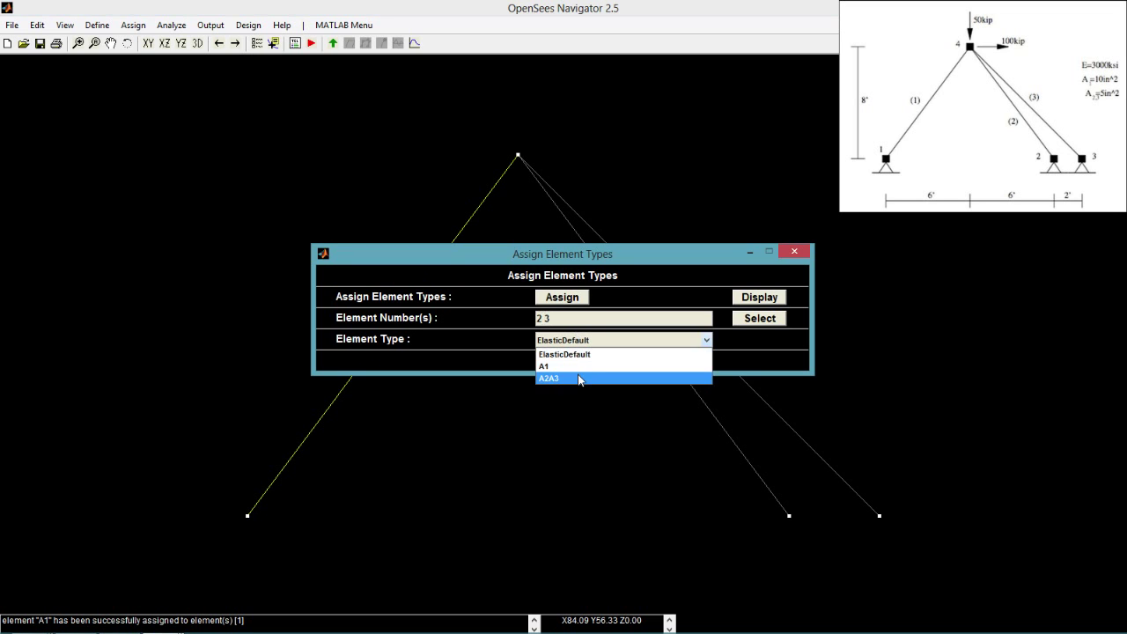
pyautogui.click(578, 380)
pyautogui.click(568, 300)
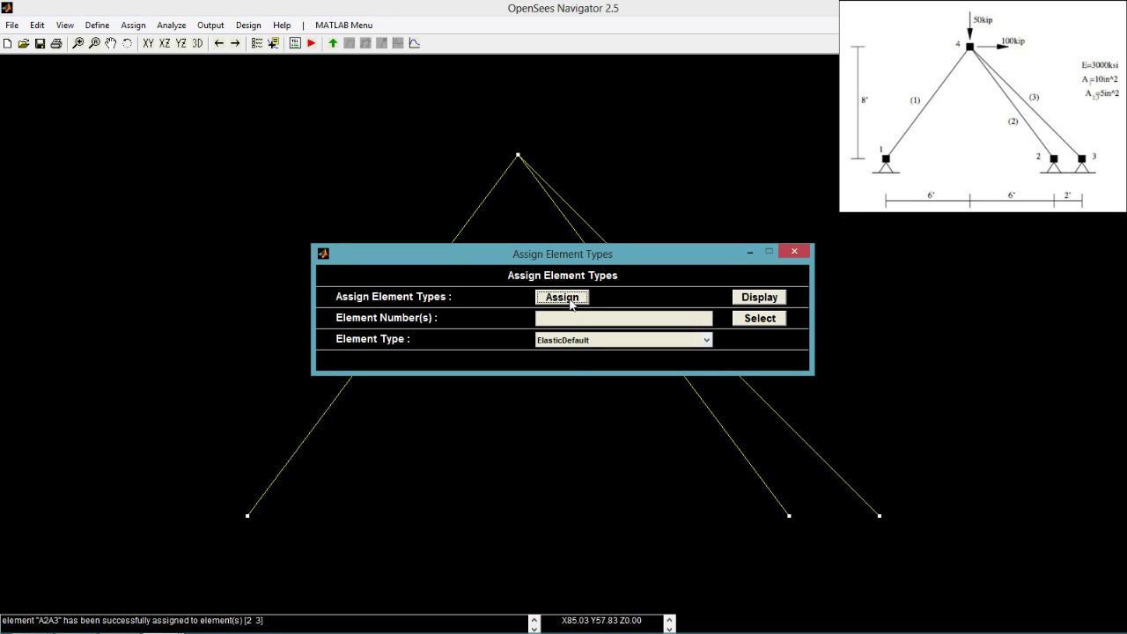
pyautogui.click(757, 300)
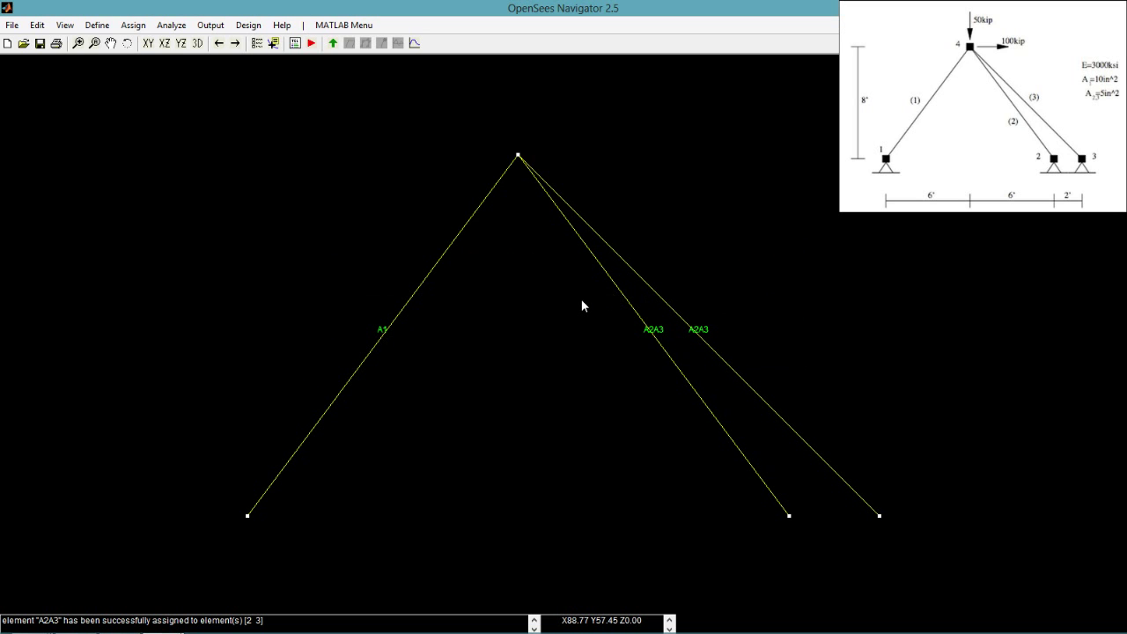
# Define a Plain load pattern named TrussLoading, keeping the LinearDefault time series.
pyautogui.click(107, 27)
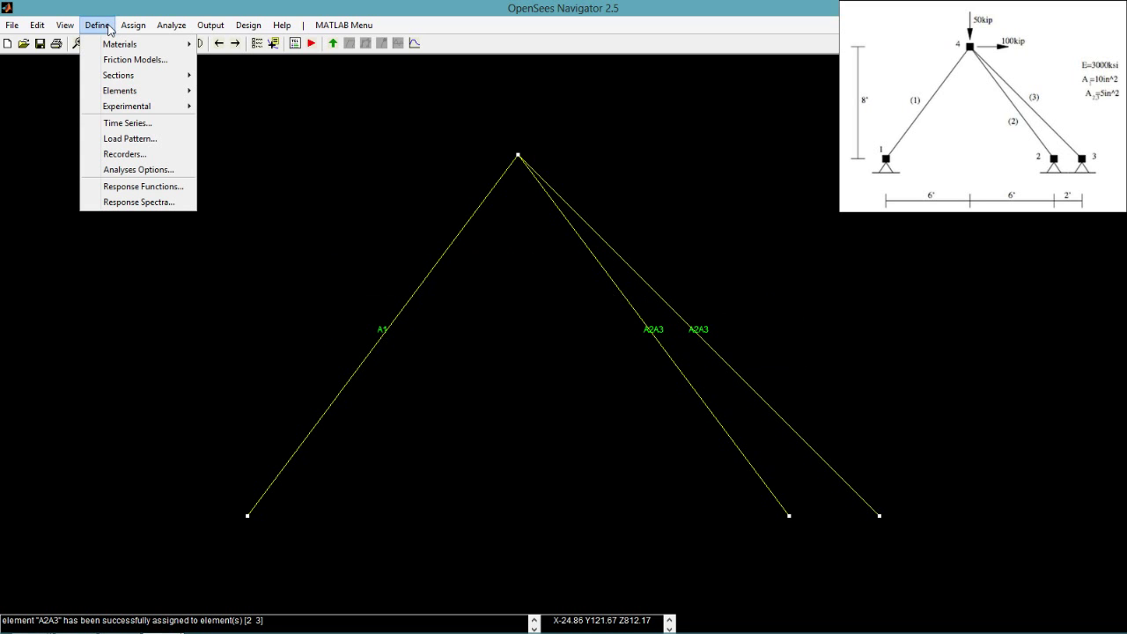
pyautogui.click(165, 145)
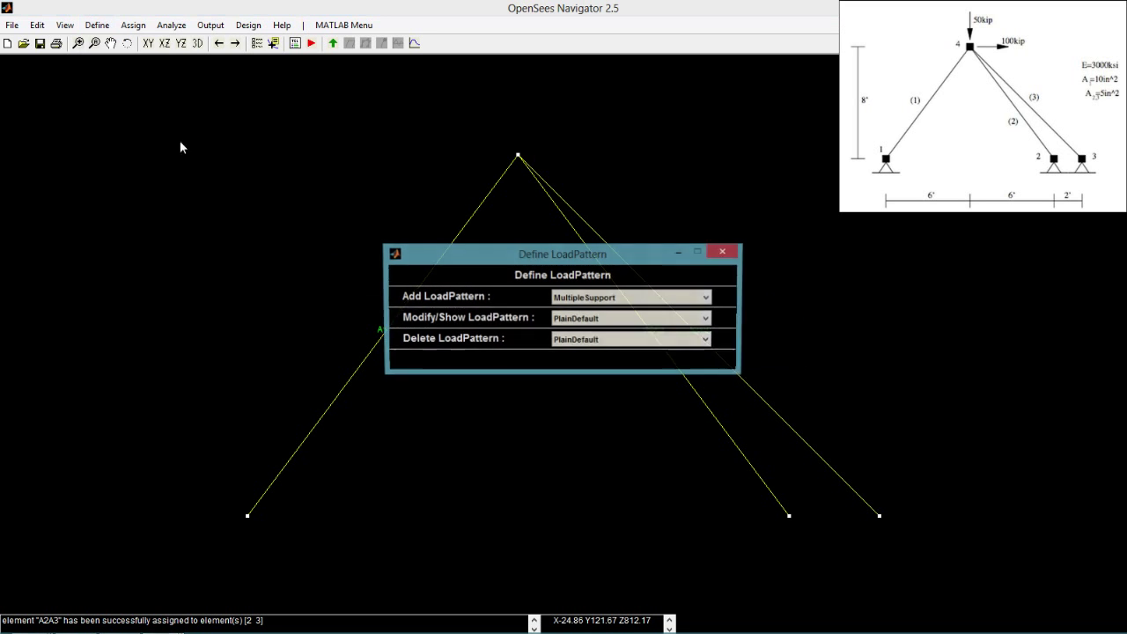
pyautogui.click(591, 298)
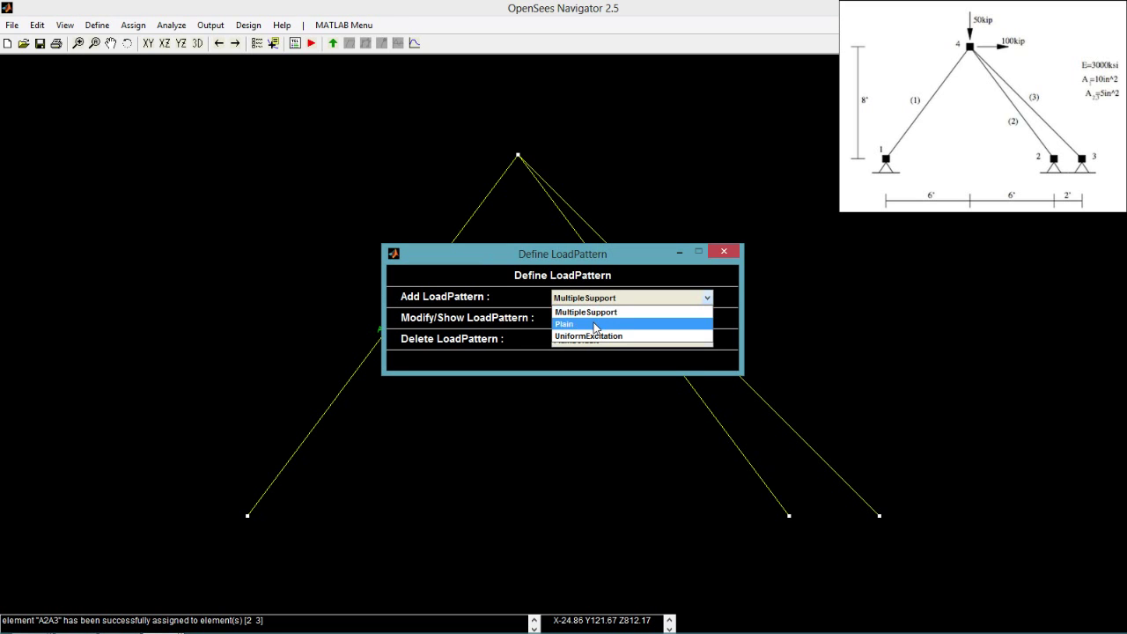
pyautogui.click(595, 324)
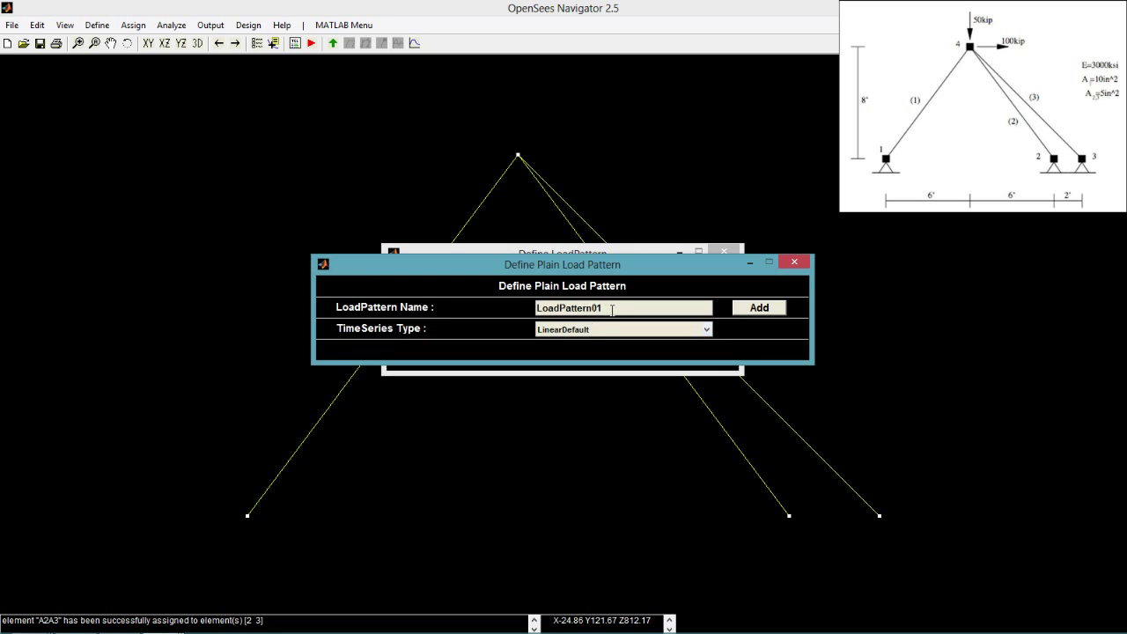
pyautogui.moveTo(612, 310); pyautogui.dragTo(528, 309)
pyautogui.write('TrussLoading')
pyautogui.click(749, 311)
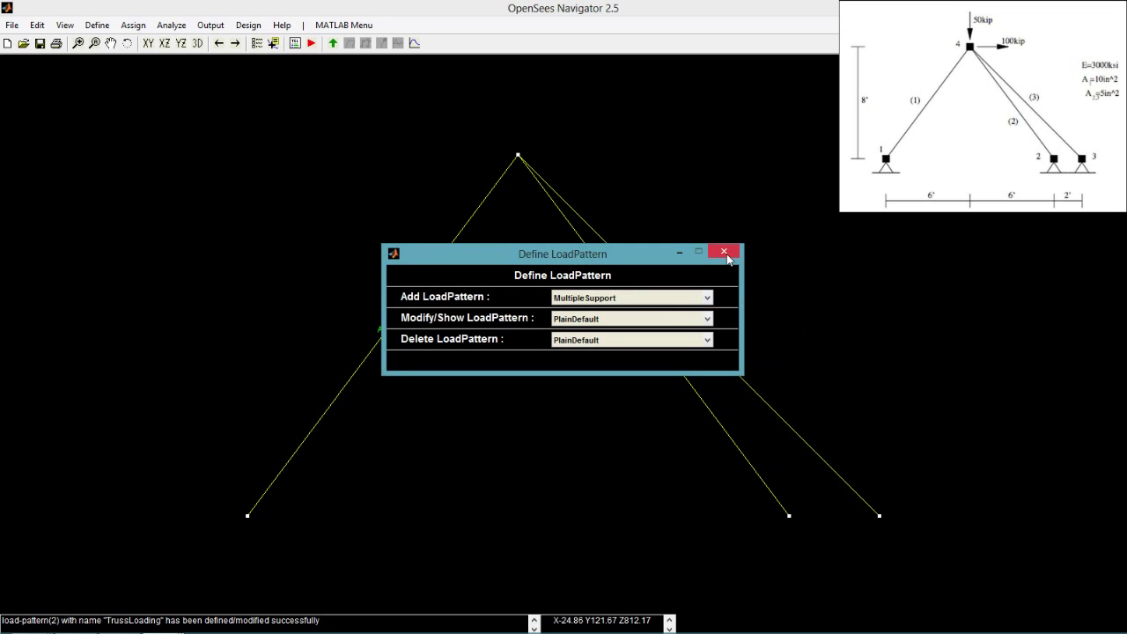
pyautogui.click(725, 254)
# Add nodal loads at node 4 in the TrussLoading pattern: Fx of 100 and the reference diagram's 50 kip downward force as Fy.
pyautogui.click(133, 25)
pyautogui.moveTo(147, 49)
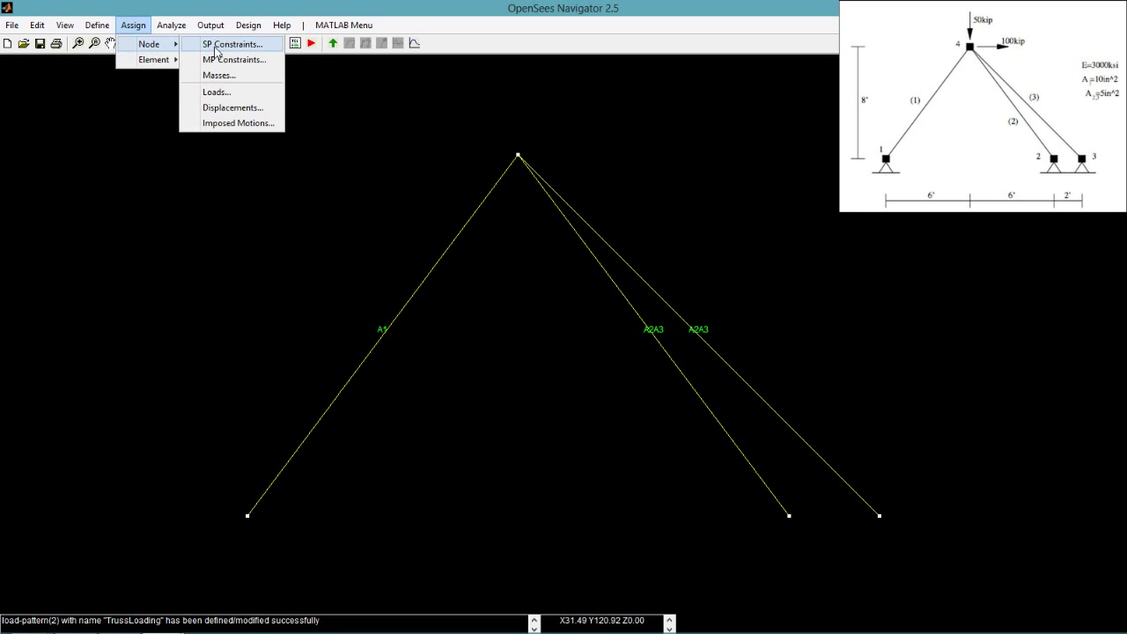
pyautogui.click(217, 91)
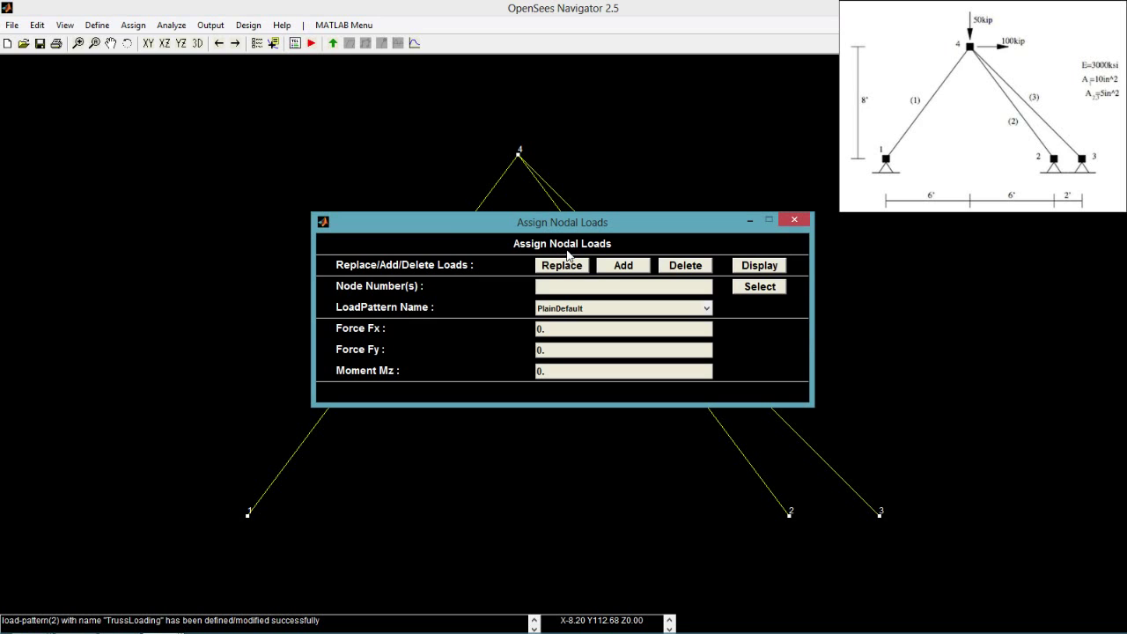
pyautogui.click(575, 283)
pyautogui.write('4')
pyautogui.click(580, 308)
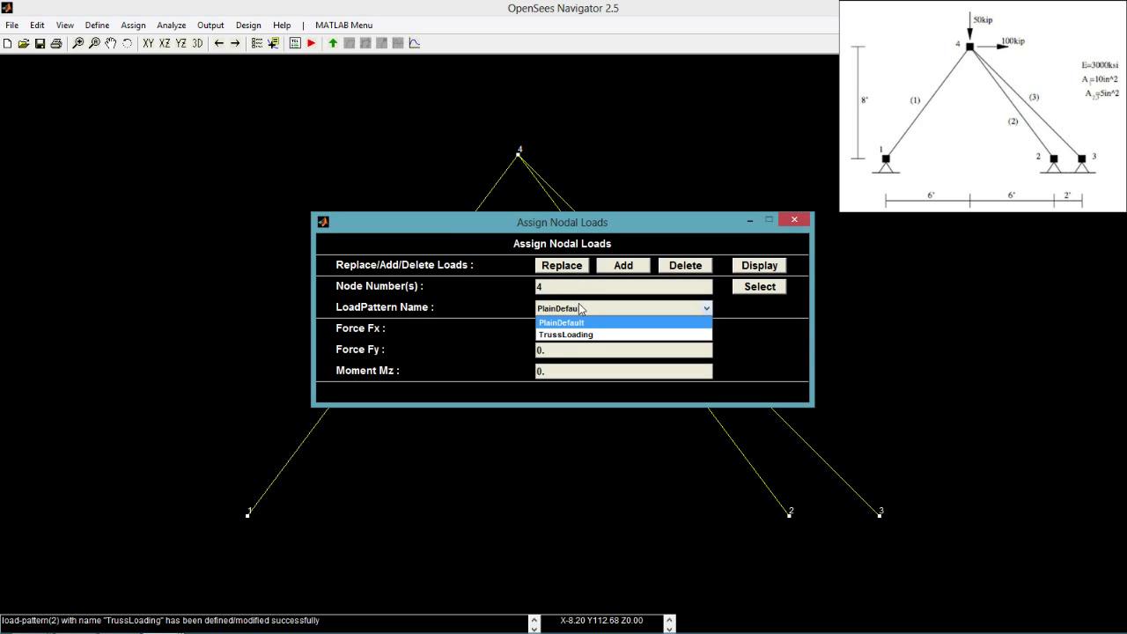
pyautogui.click(583, 336)
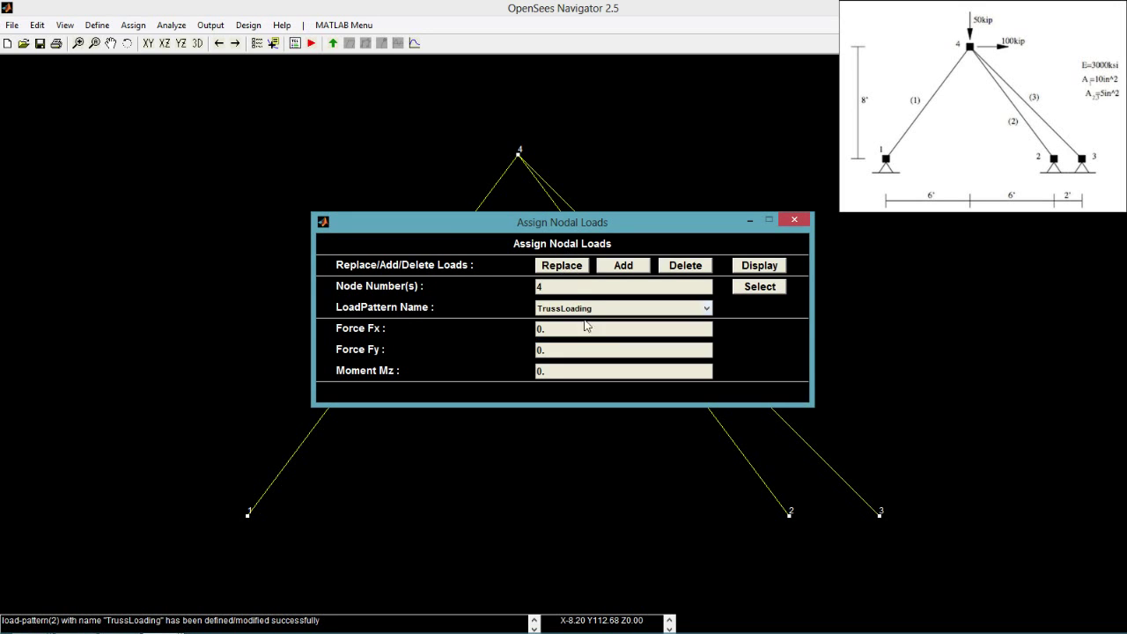
pyautogui.click(568, 328)
pyautogui.moveTo(568, 329); pyautogui.dragTo(520, 331)
pyautogui.write('100')
pyautogui.doubleClick(555, 351)
pyautogui.write('-5')
pyautogui.click(635, 264)
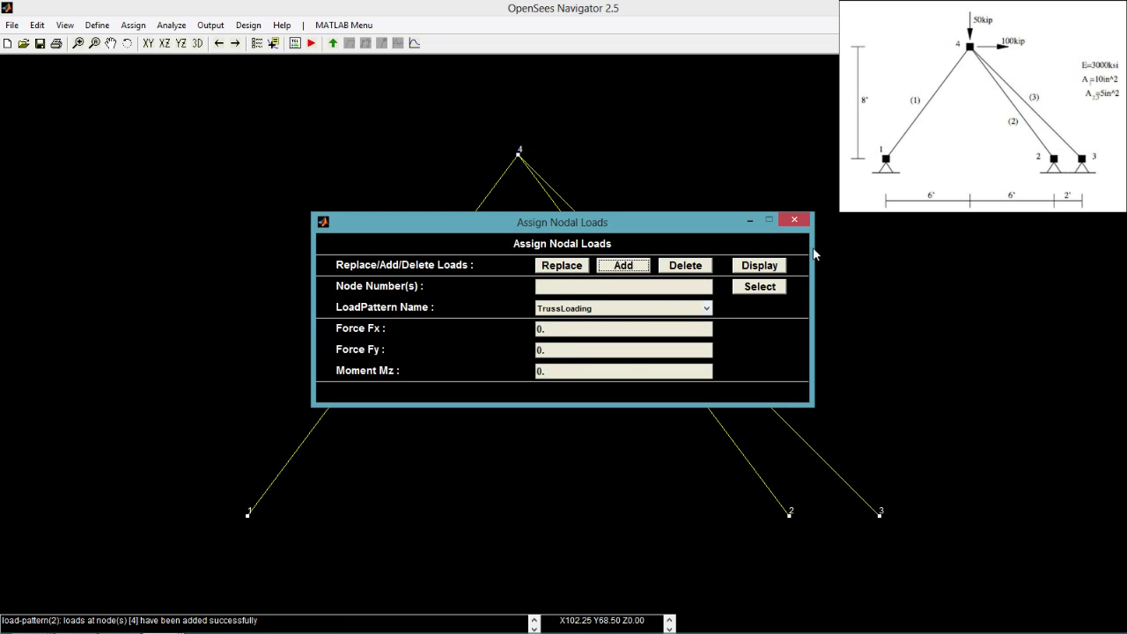
# Display the nodal forces of the TrussLoading load pattern in the model view.
pyautogui.click(768, 266)
pyautogui.click(795, 220)
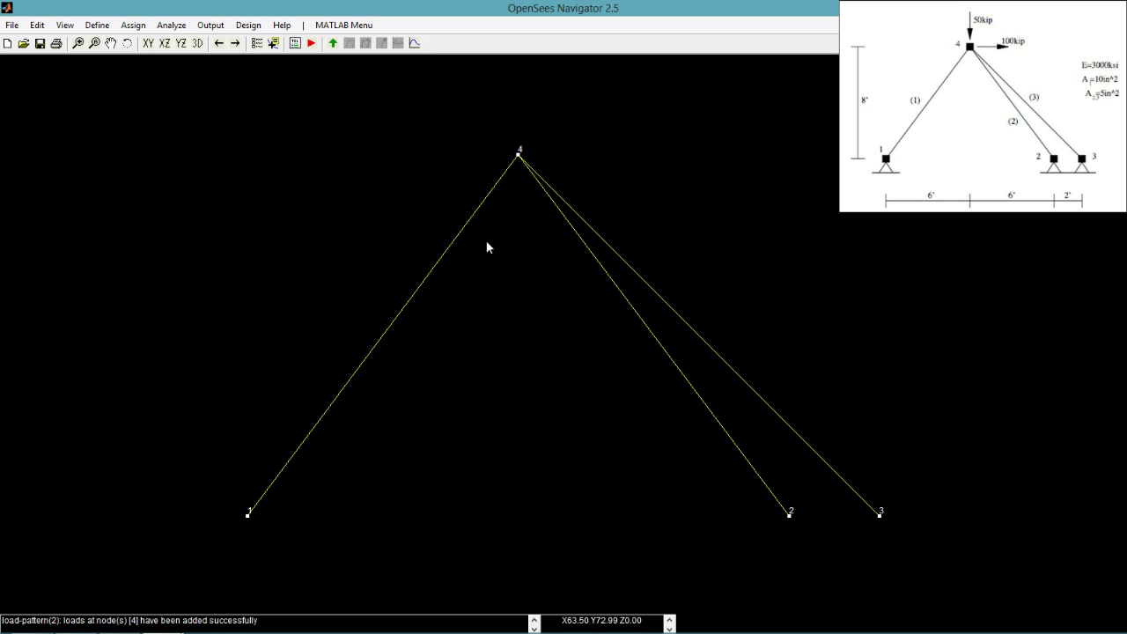
pyautogui.click(257, 46)
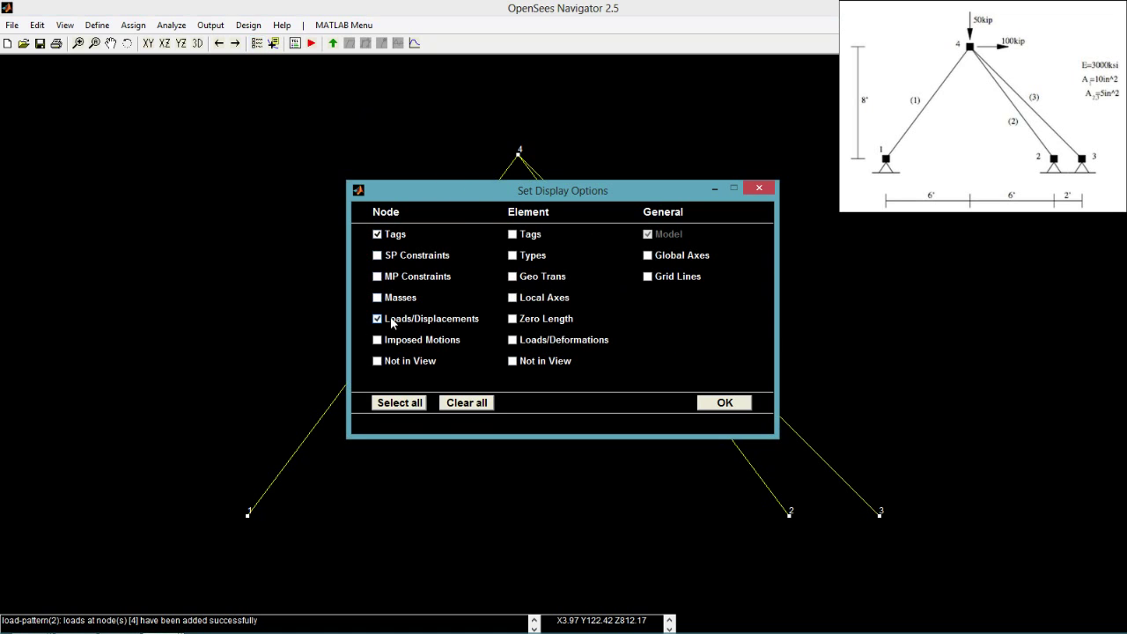
pyautogui.click(737, 403)
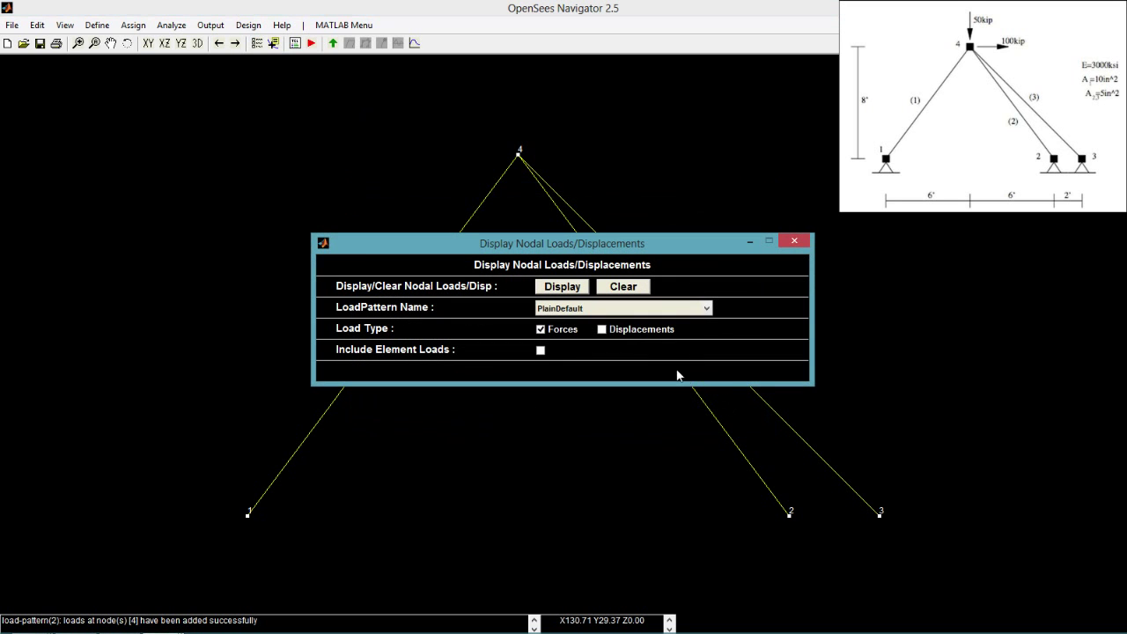
pyautogui.click(587, 309)
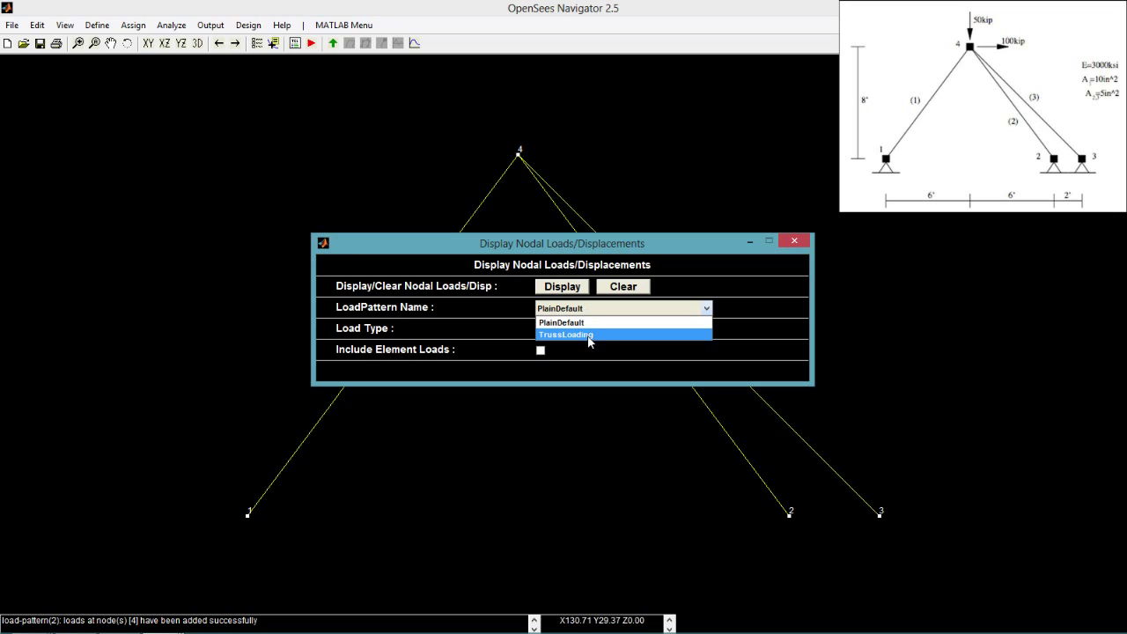
pyautogui.click(589, 334)
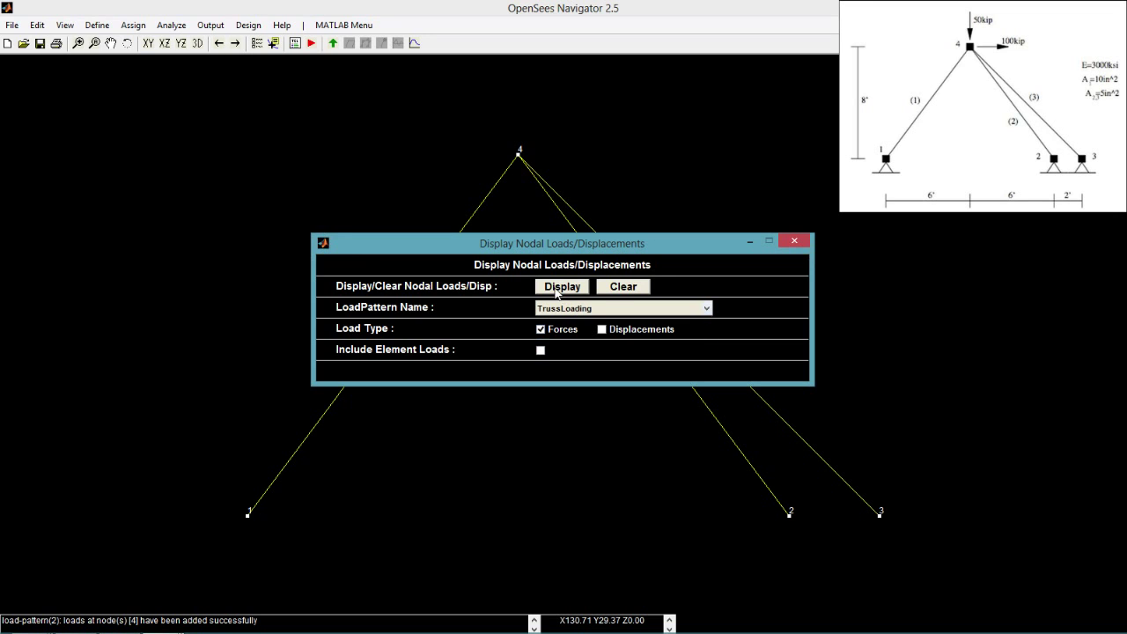
pyautogui.click(564, 287)
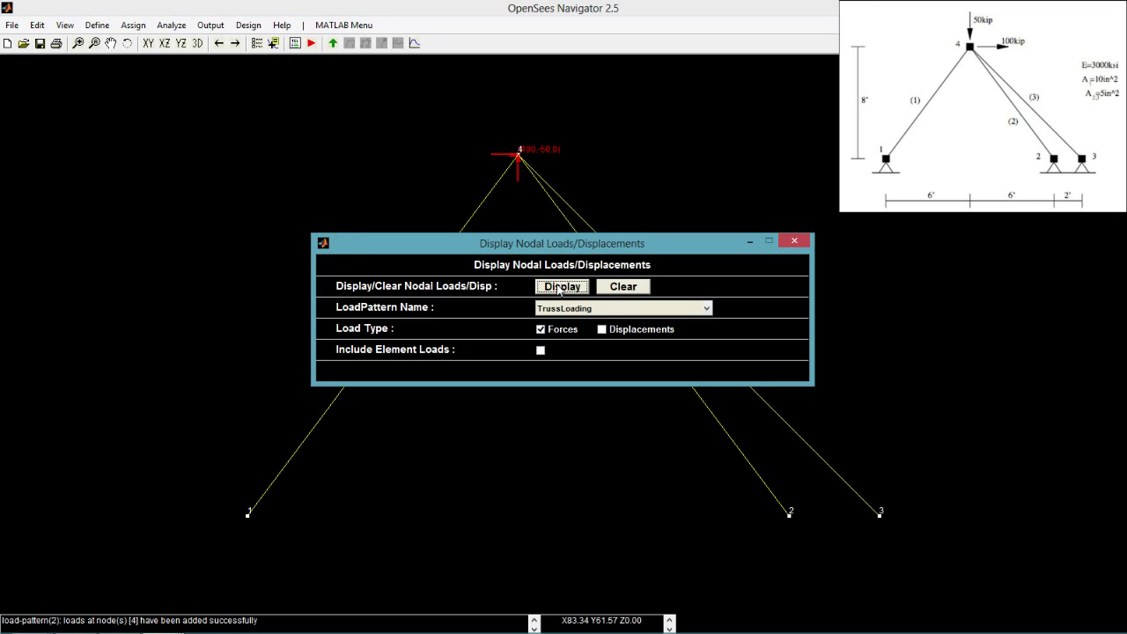
pyautogui.click(791, 241)
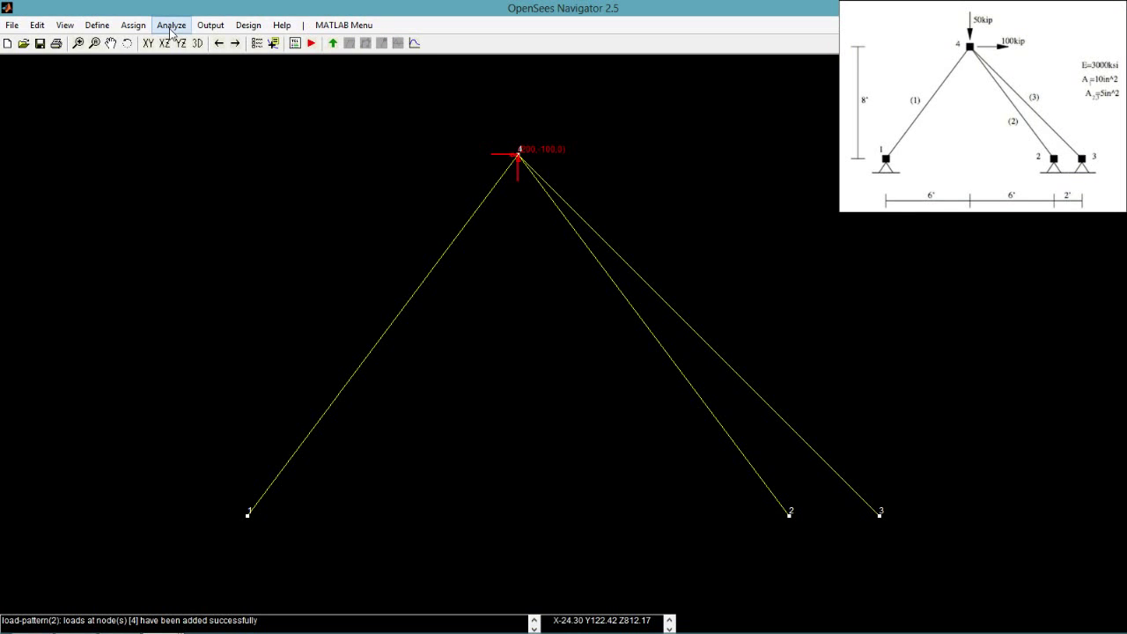
# Add a node recorder named NodeRecorder that records displacements for all nodes.
pyautogui.click(90, 26)
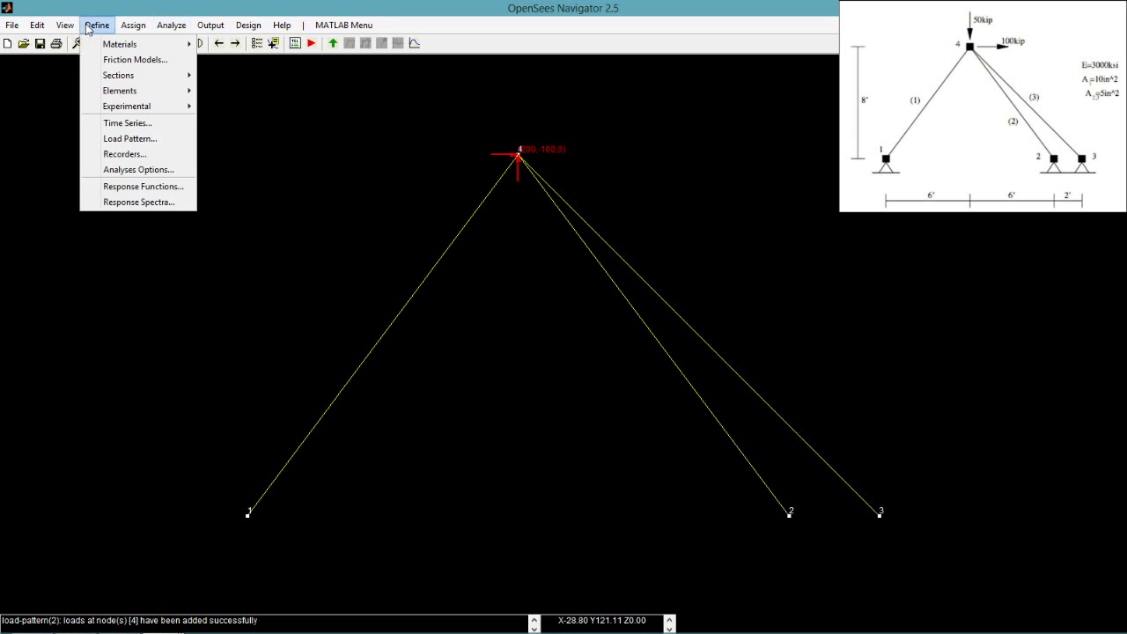
pyautogui.click(132, 154)
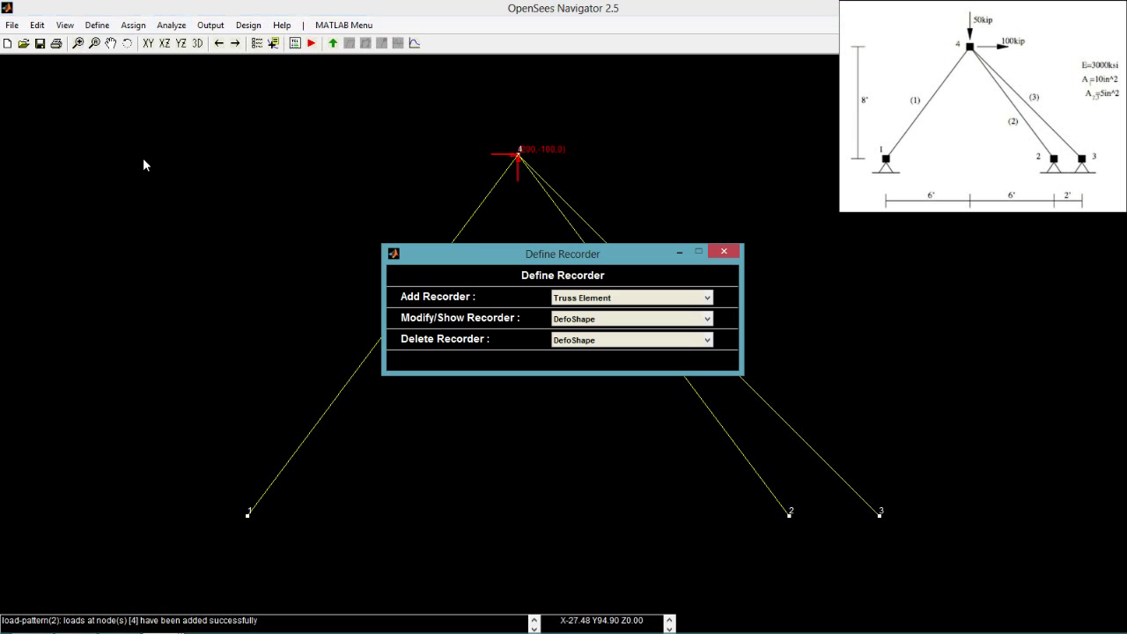
pyautogui.click(579, 298)
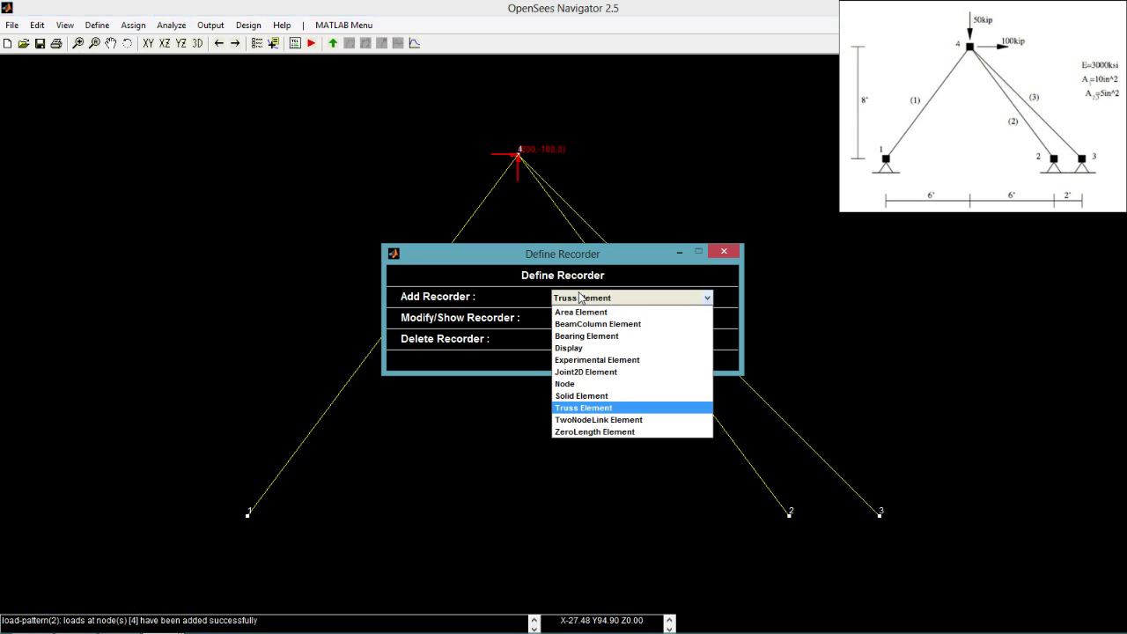
pyautogui.click(596, 385)
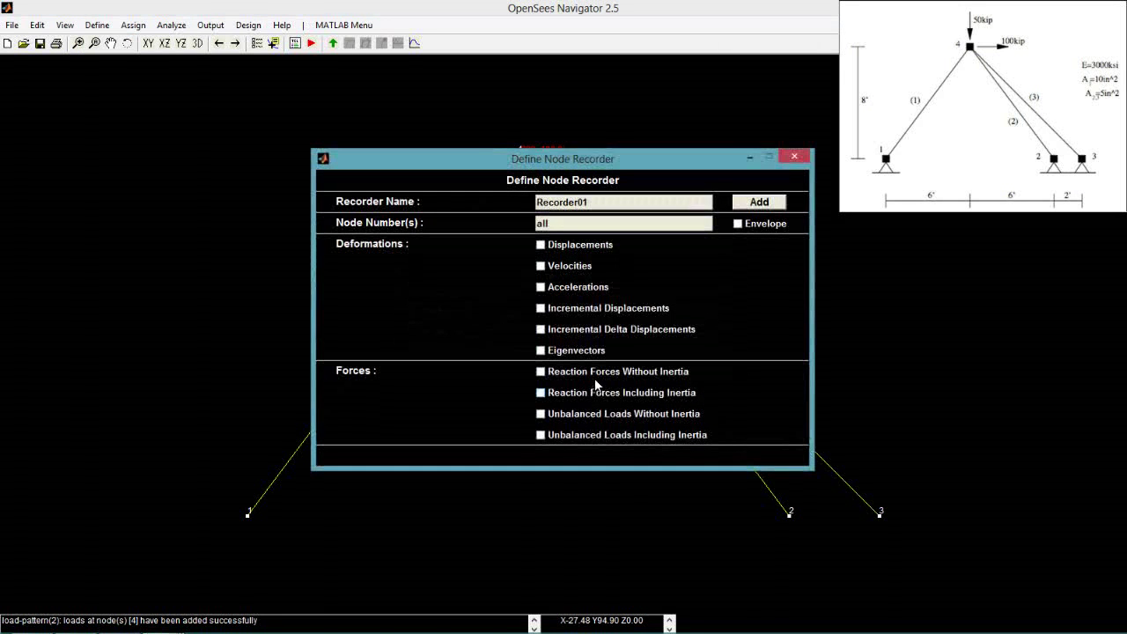
pyautogui.moveTo(612, 203); pyautogui.dragTo(509, 204)
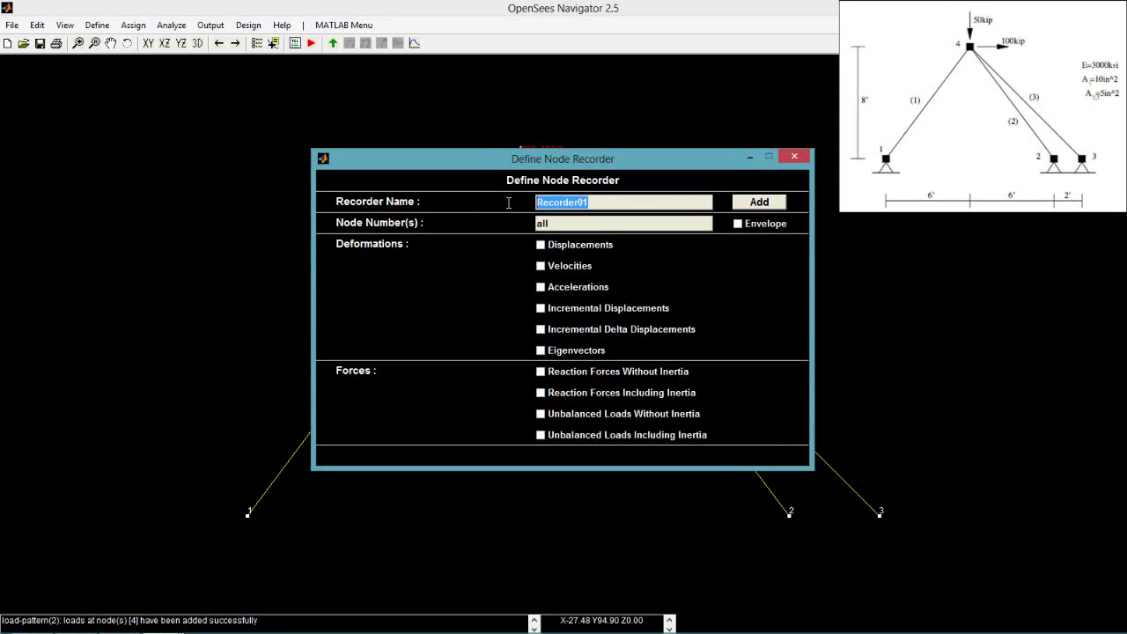
pyautogui.write('NodeRecorde')
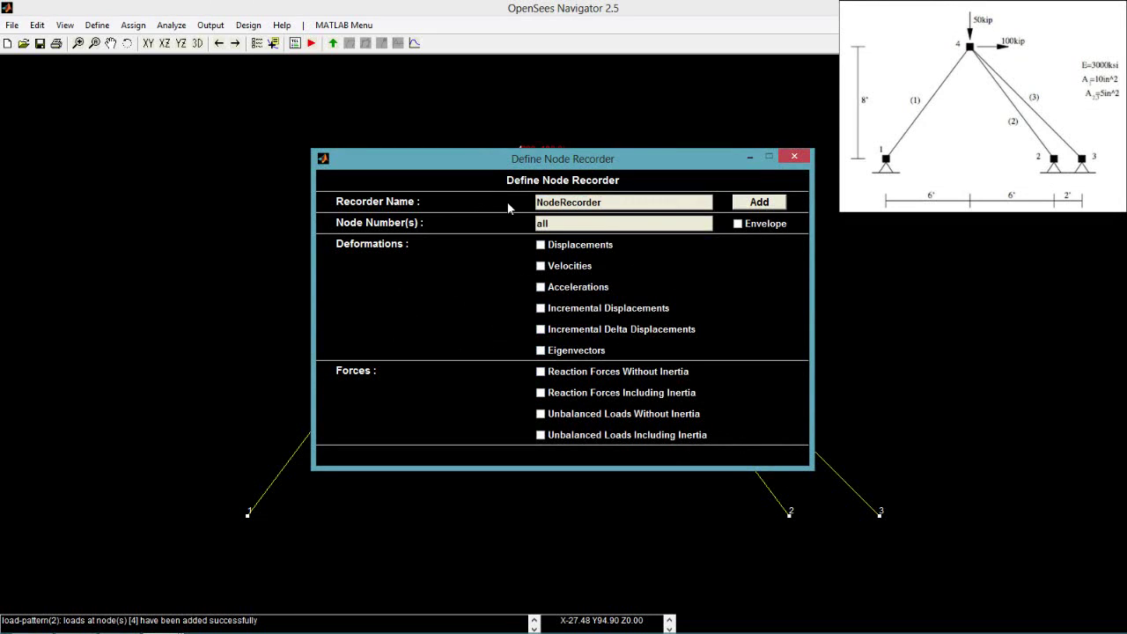
pyautogui.click(580, 247)
pyautogui.click(769, 208)
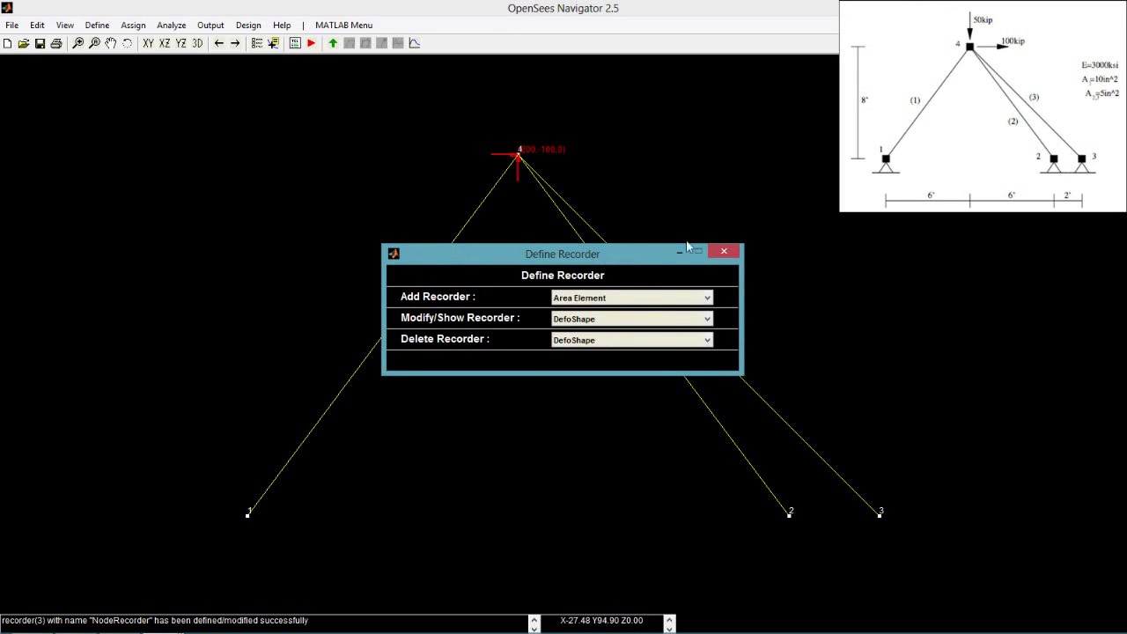
# Add a truss element recorder named TrussRecorder that records the local resisting force for all elements.
pyautogui.click(655, 300)
pyautogui.click(651, 408)
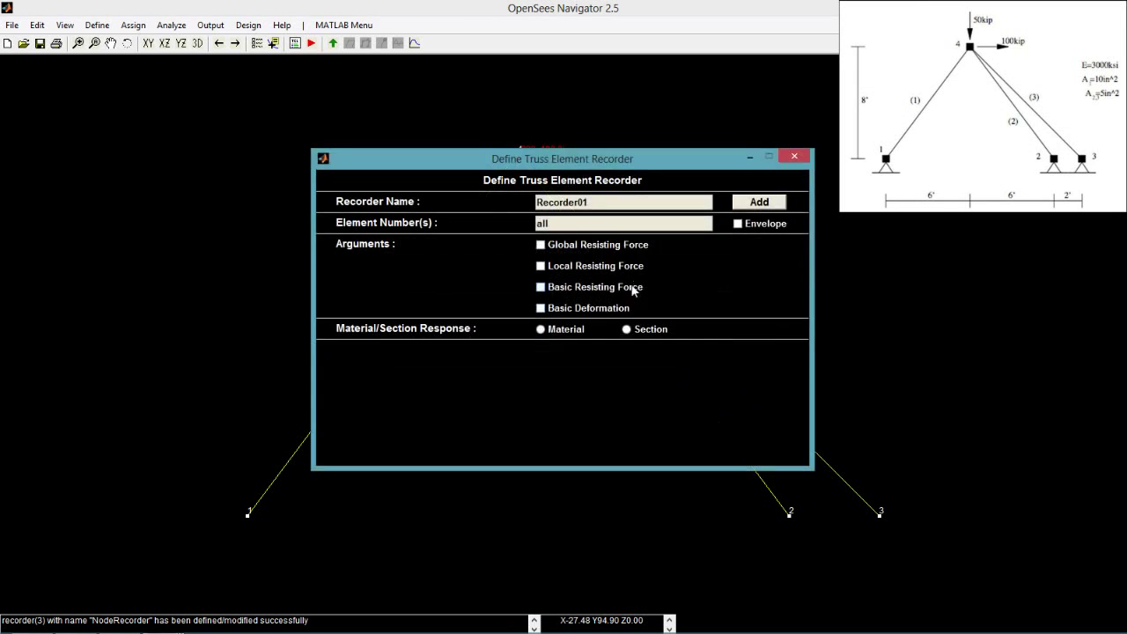
pyautogui.moveTo(616, 203); pyautogui.dragTo(503, 206)
pyautogui.write('TrussRecorder')
pyautogui.click(597, 269)
pyautogui.click(777, 203)
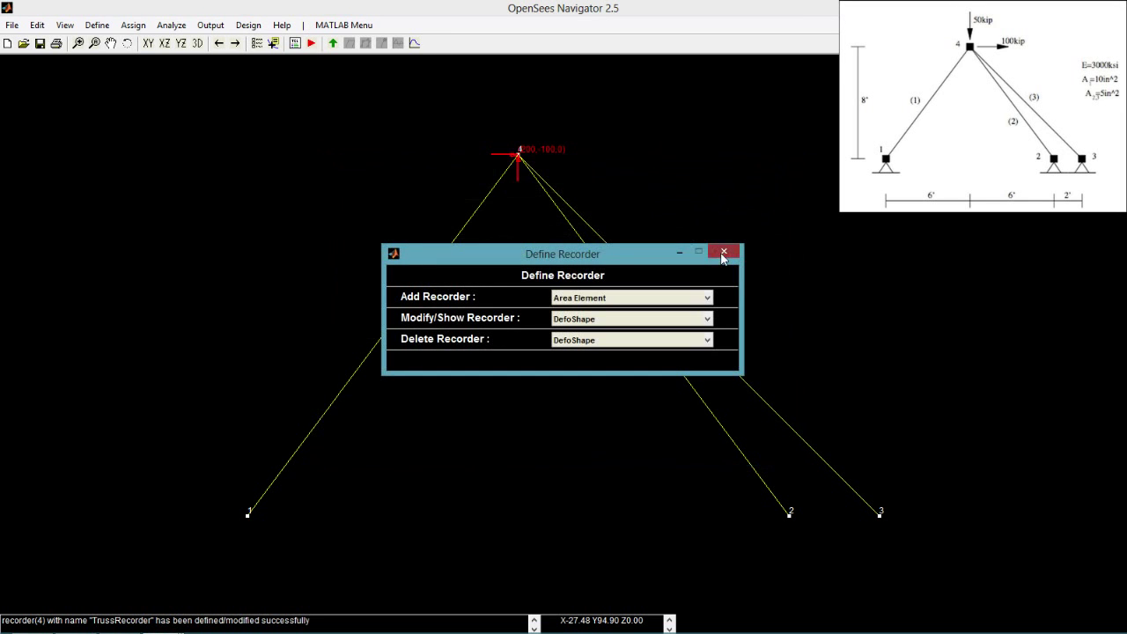
pyautogui.click(722, 255)
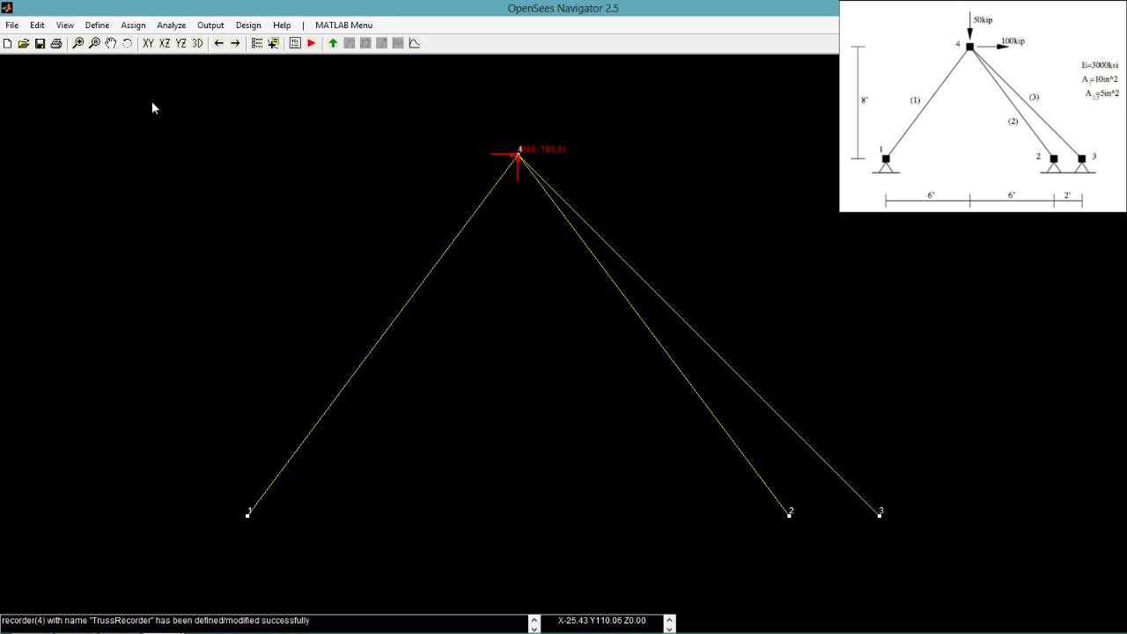
# Start a new analysis case named TrussAnalysis that uses the TrussLoading load pattern.
pyautogui.click(171, 25)
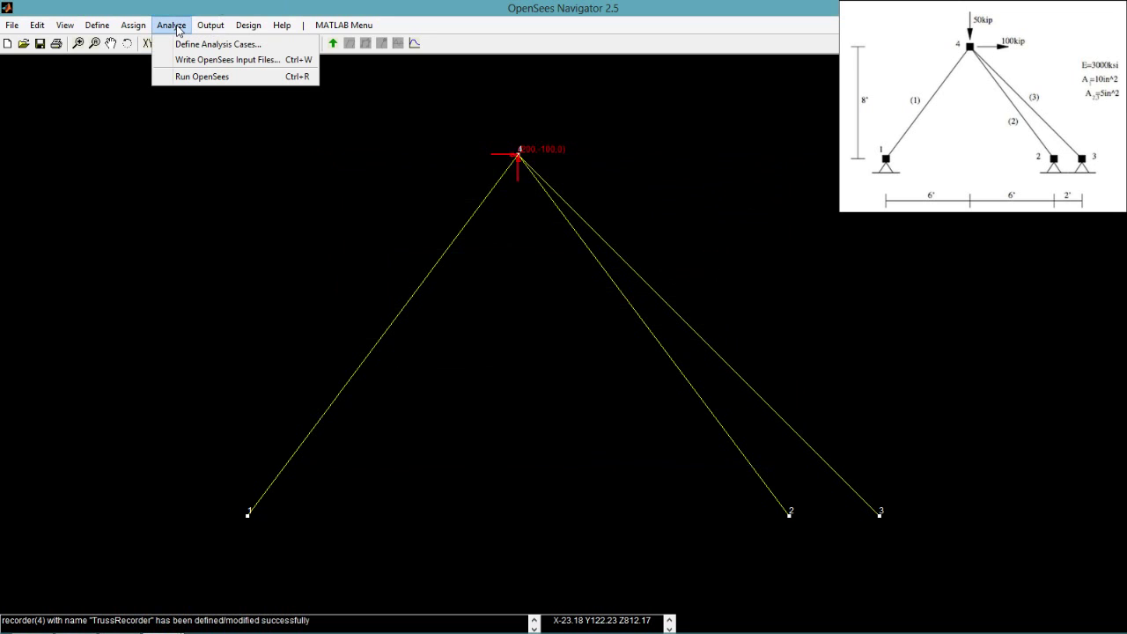
pyautogui.click(196, 46)
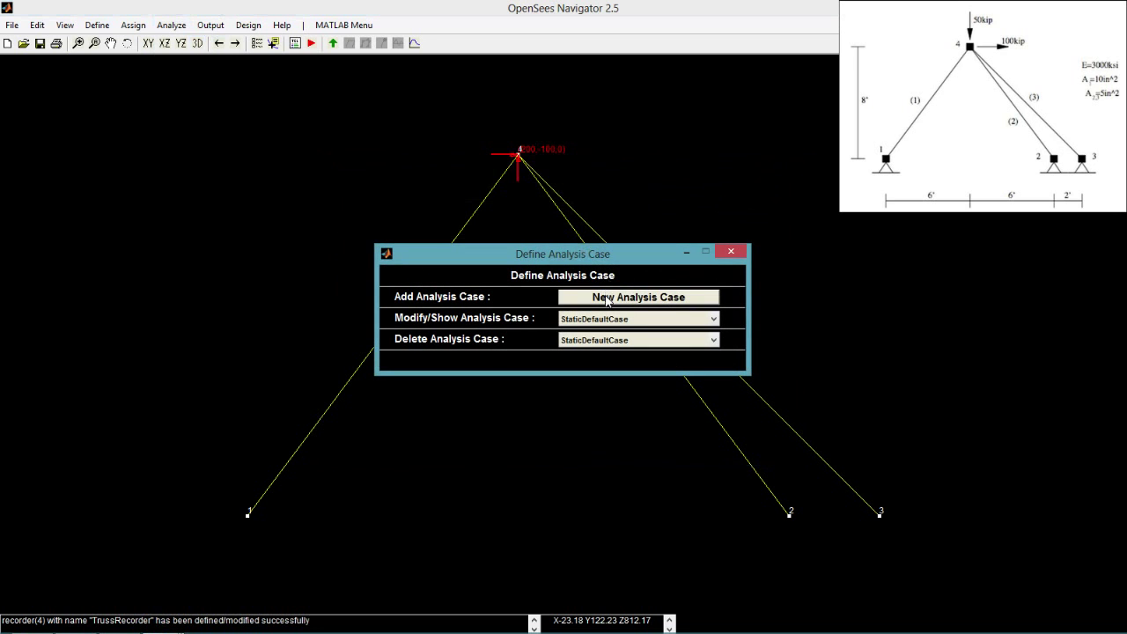
pyautogui.click(606, 301)
pyautogui.moveTo(625, 190); pyautogui.dragTo(501, 189)
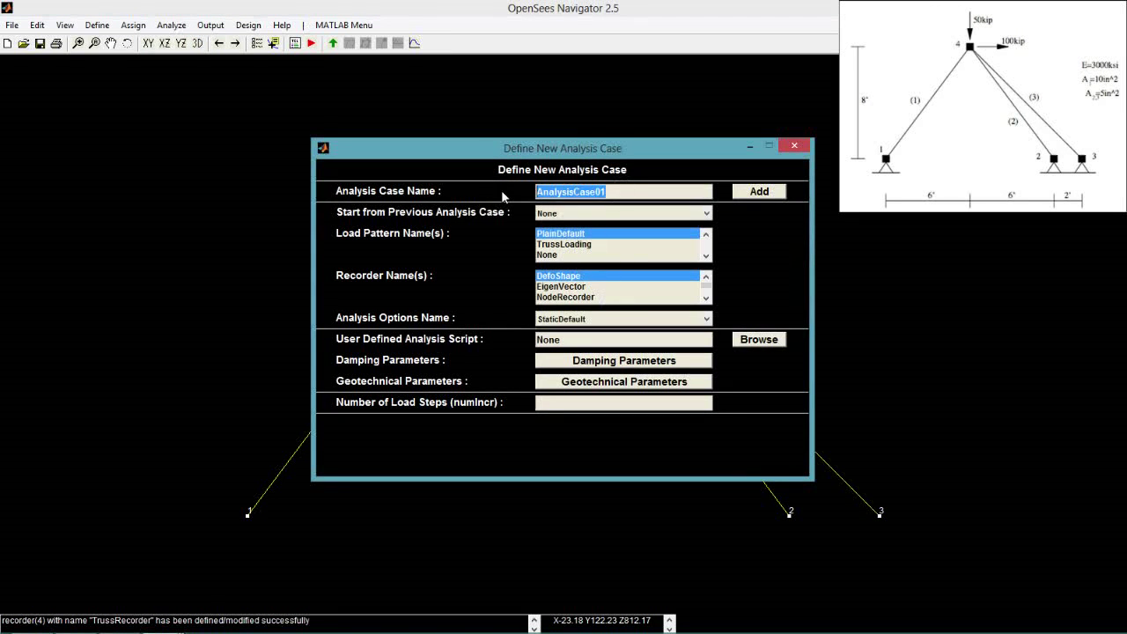
pyautogui.write('TrussAnalysi')
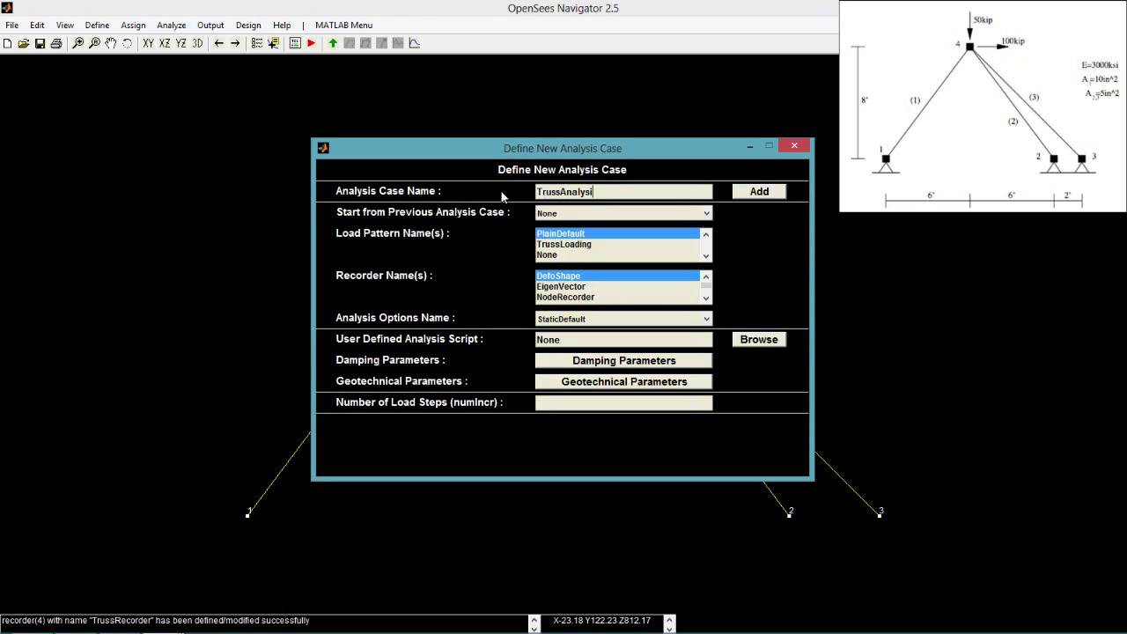
pyautogui.click(584, 245)
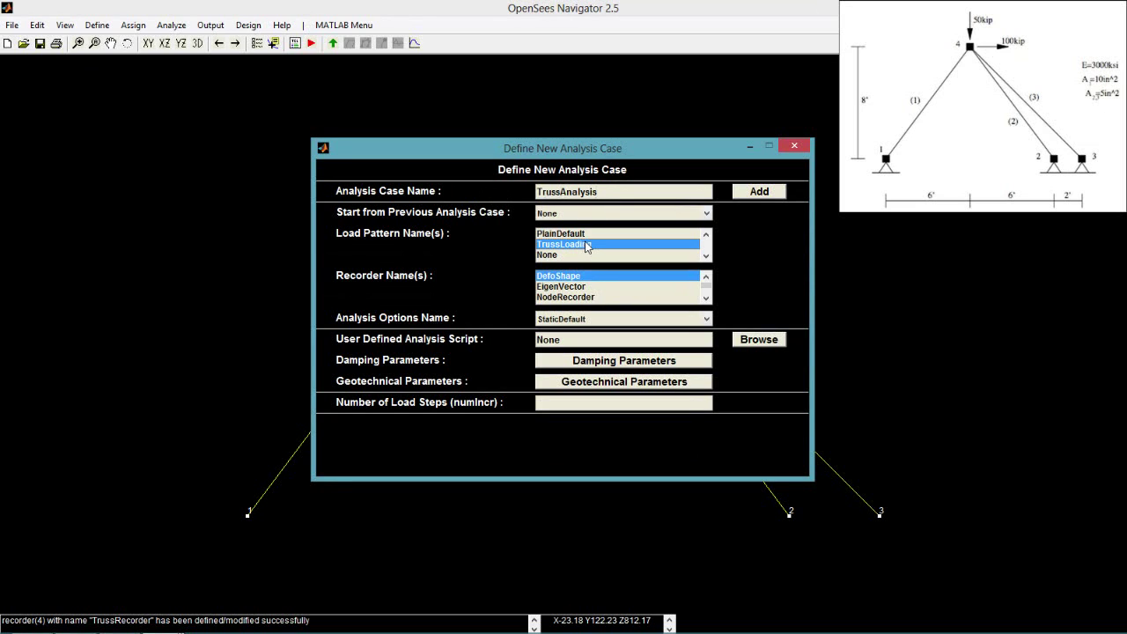
# Assign NodeRecorder and TrussRecorder to the TrussAnalysis case, set 1 load step, and add the case.
pyautogui.click(706, 299)
pyautogui.click(705, 298)
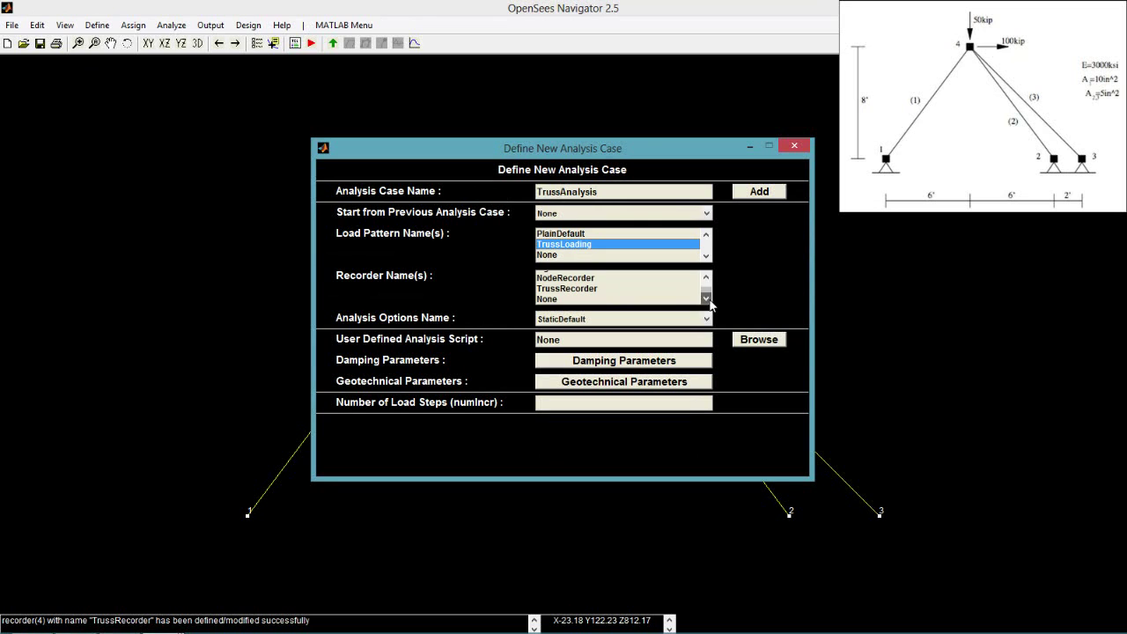
pyautogui.click(632, 279)
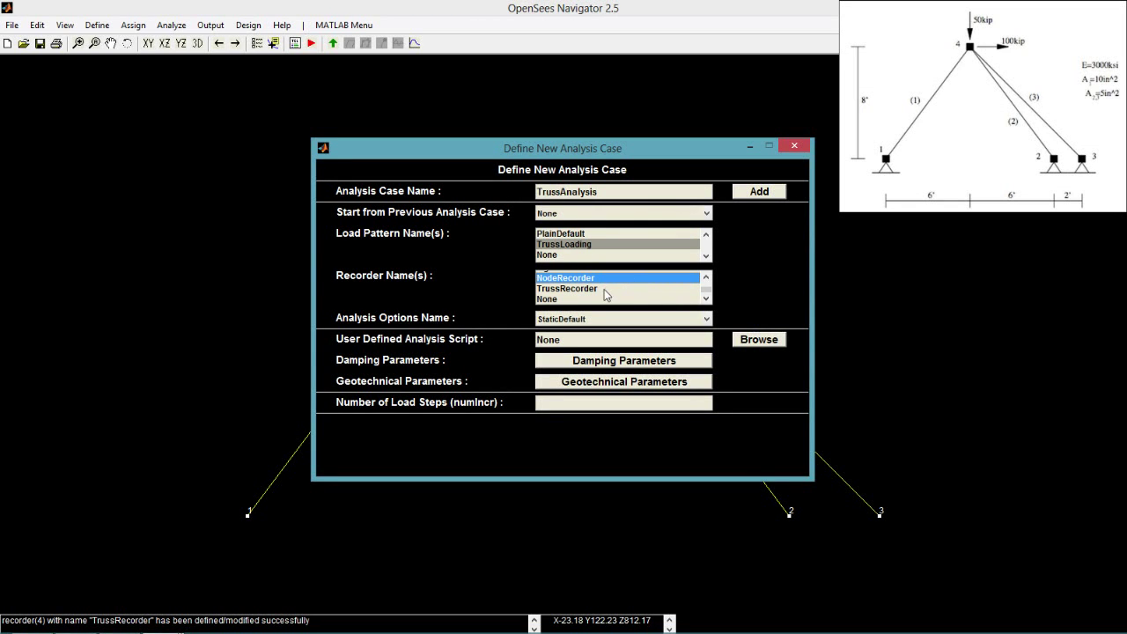
pyautogui.keyDown('ctrl'); pyautogui.click(605, 291); pyautogui.keyUp('ctrl')
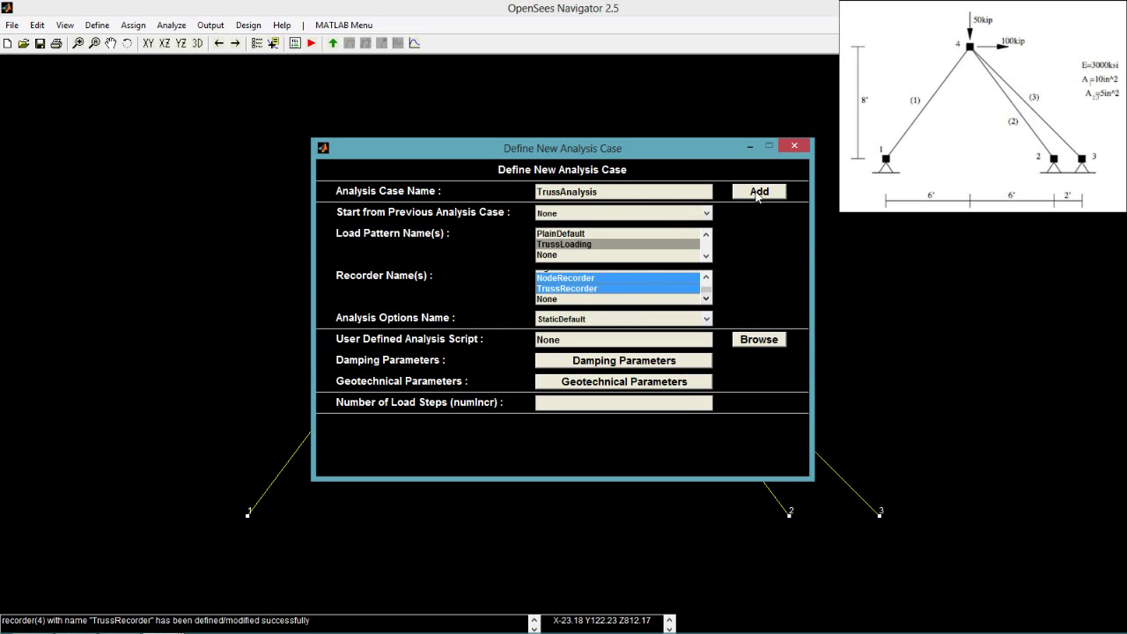
pyautogui.click(692, 403)
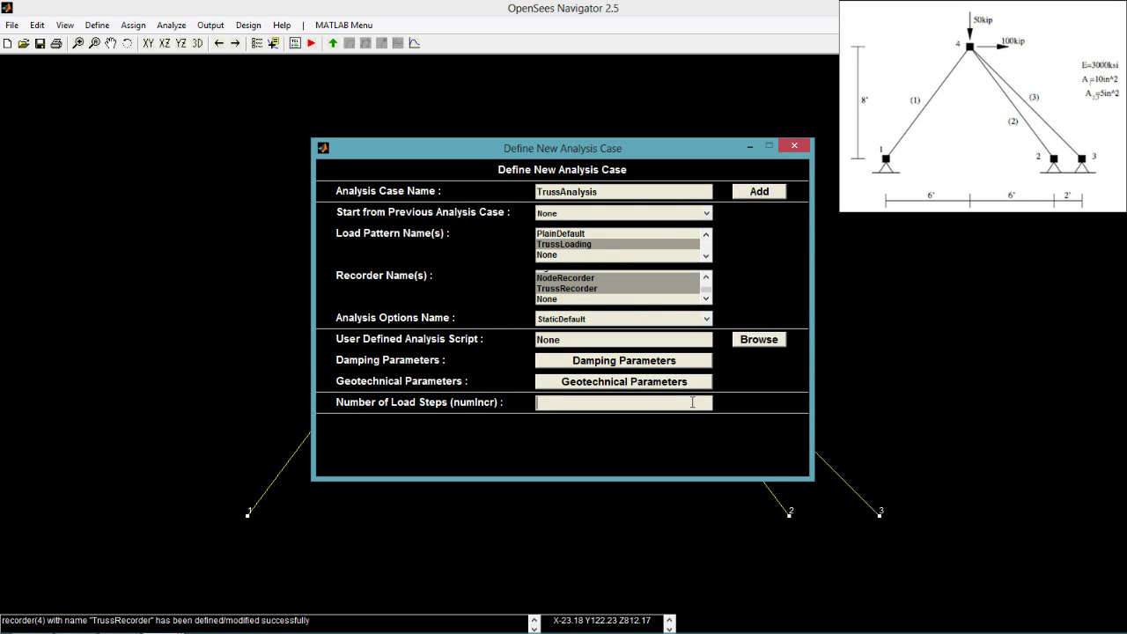
pyautogui.write('1')
pyautogui.click(764, 194)
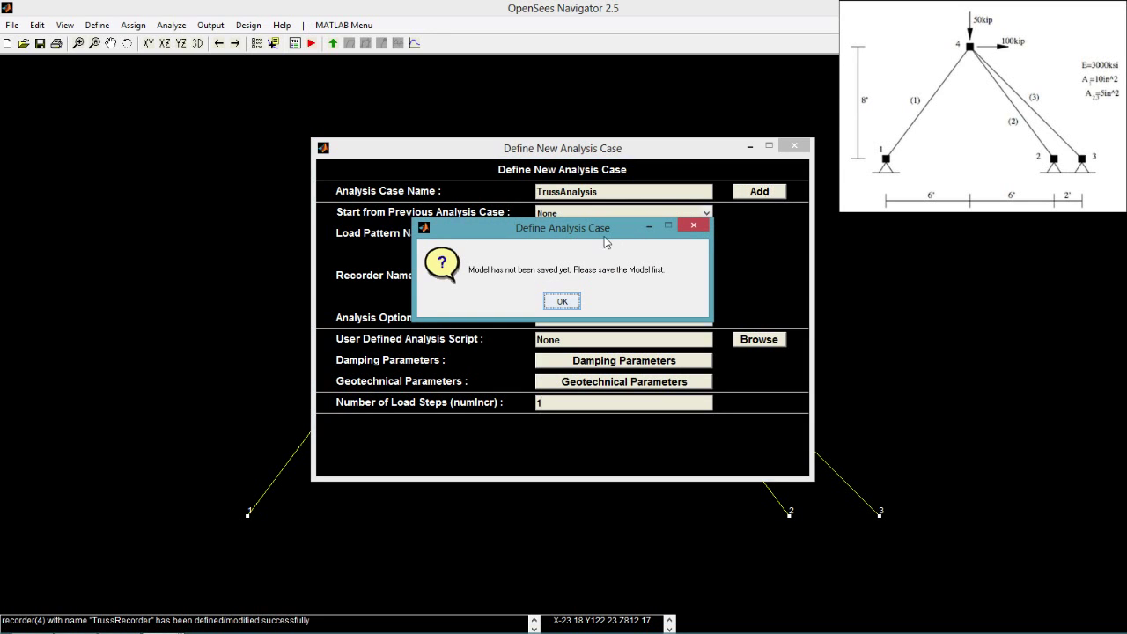
# Save the model as Here.mat and finish defining analysis cases.
pyautogui.click(562, 302)
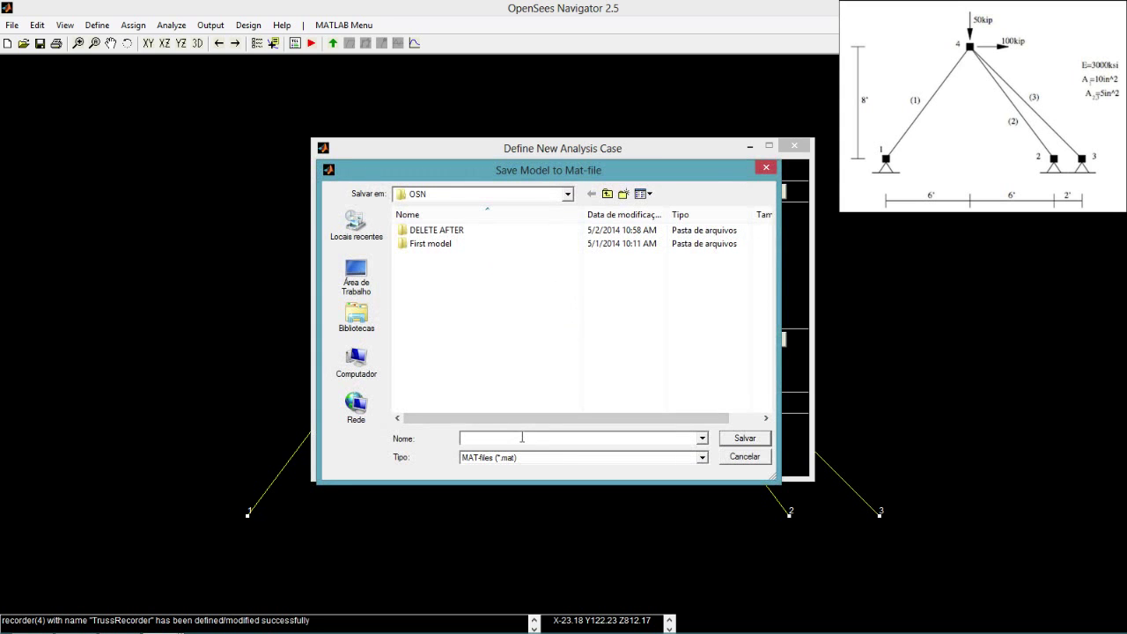
pyautogui.click(739, 440)
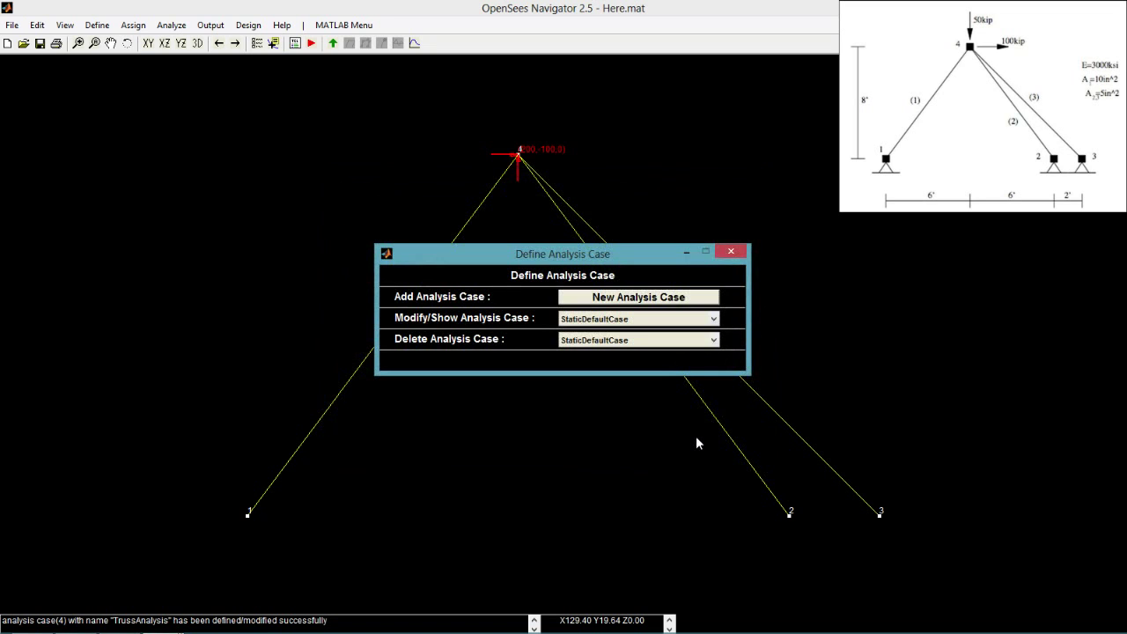
pyautogui.click(733, 253)
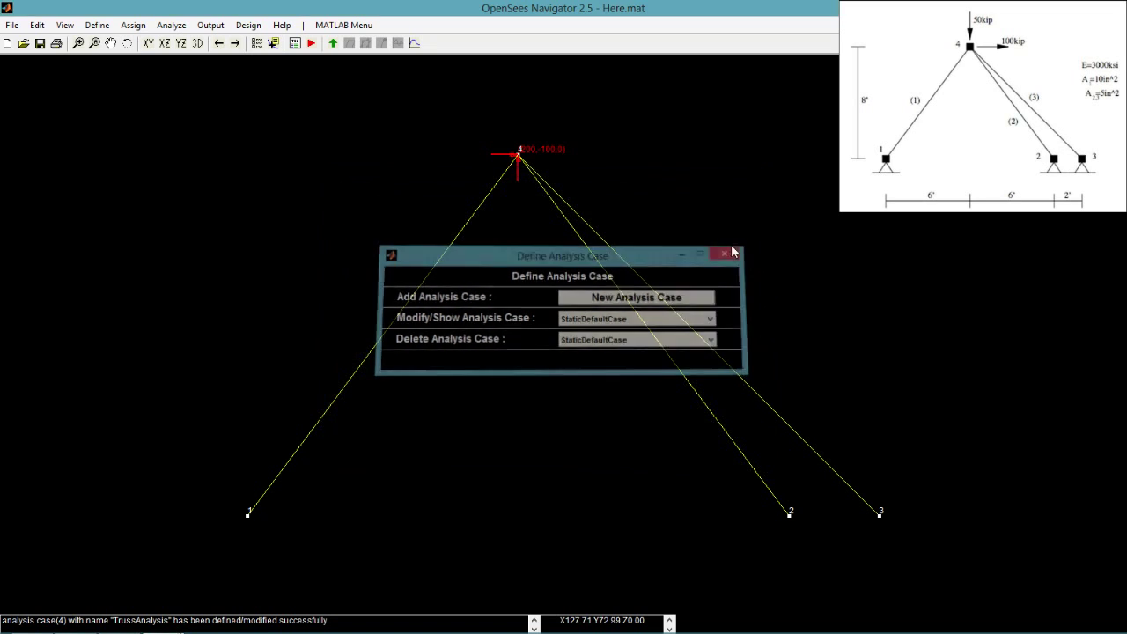
# Write the OpenSees input files for the TrussAnalysis case only and run the analysis.
pyautogui.click(296, 43)
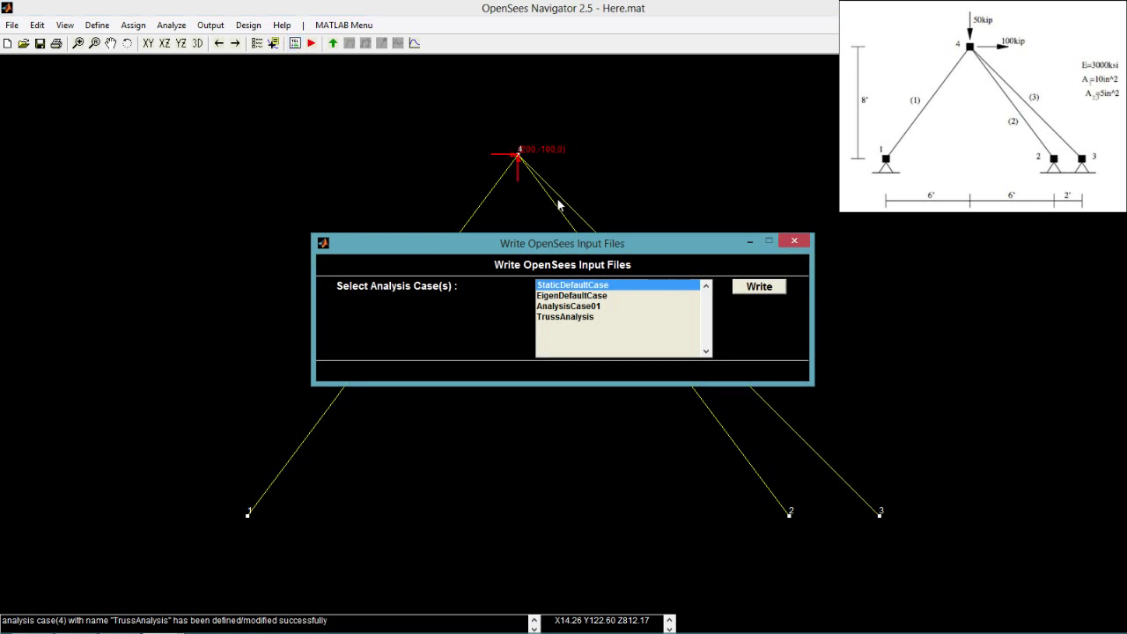
pyautogui.click(589, 317)
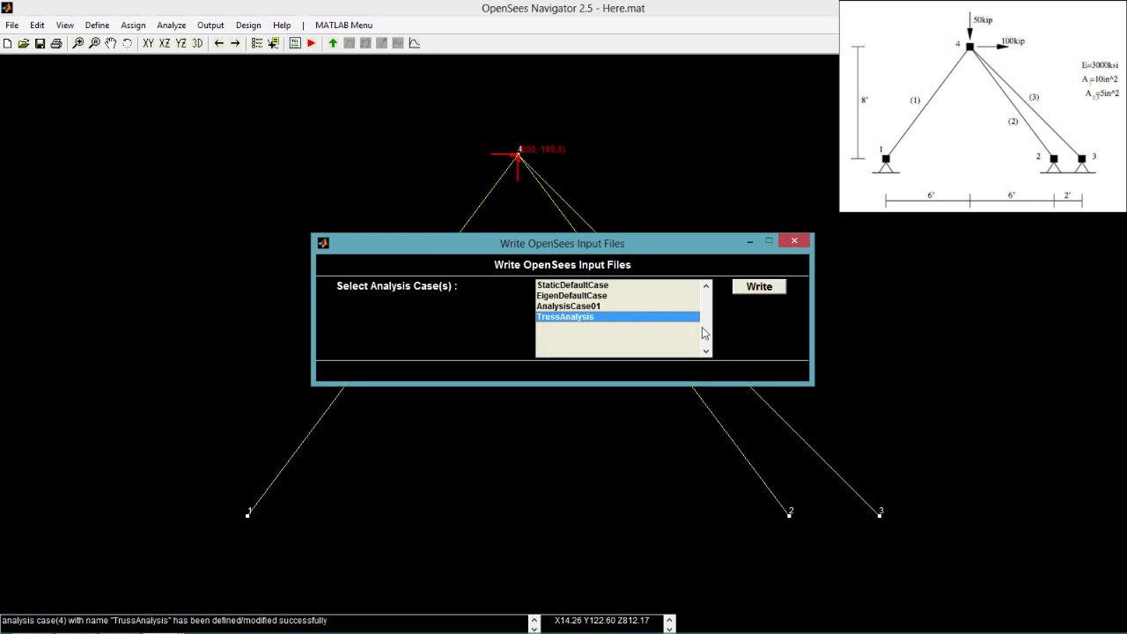
pyautogui.click(757, 288)
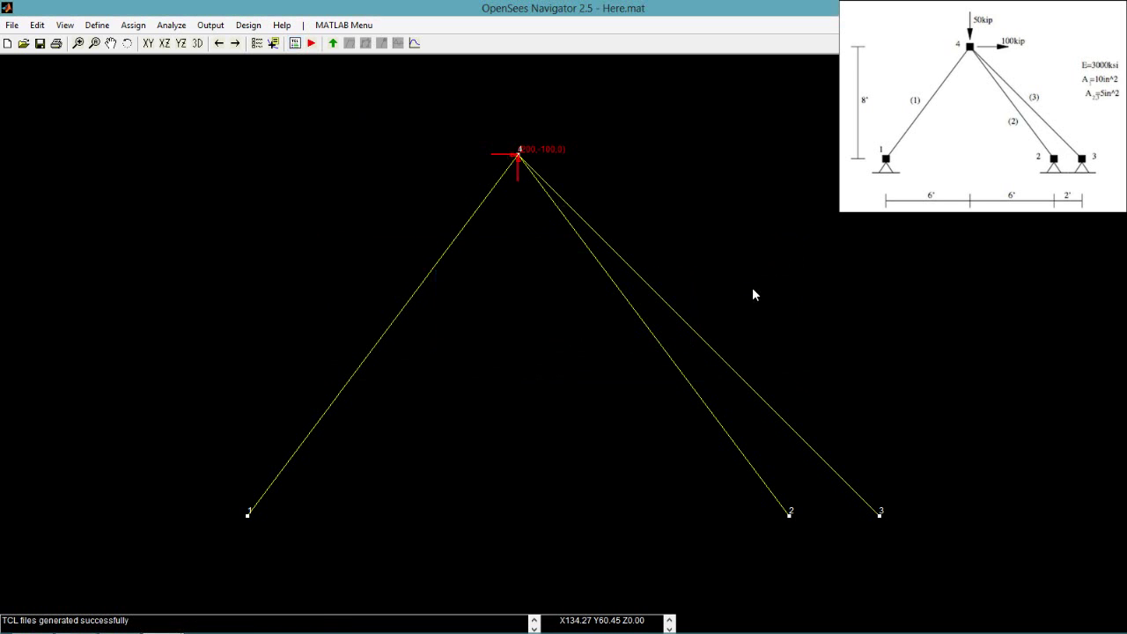
pyautogui.click(311, 44)
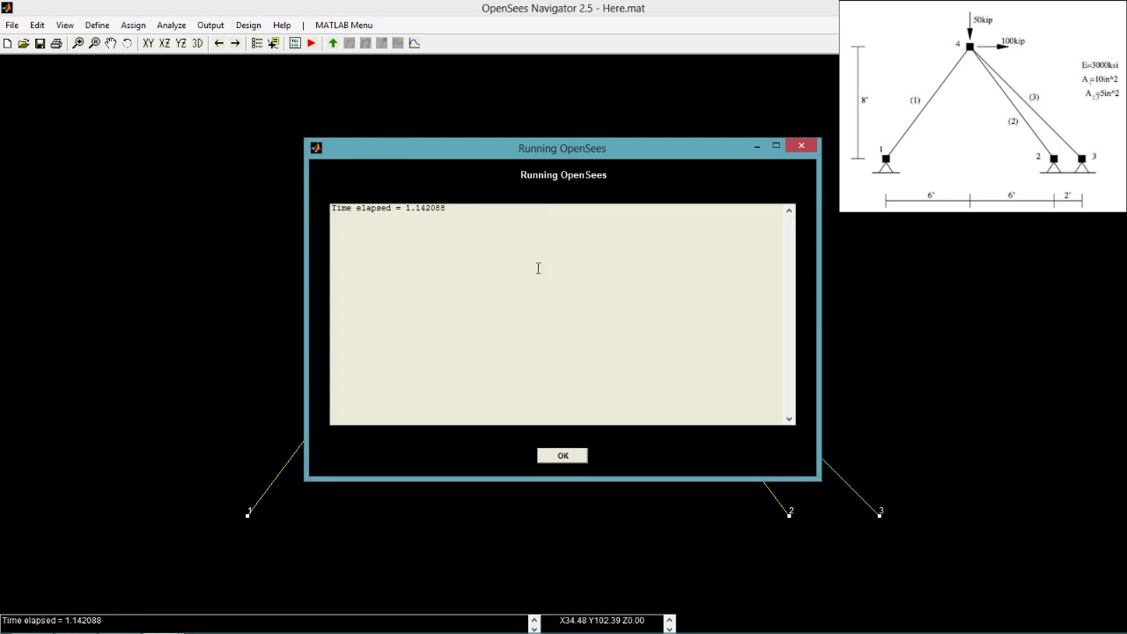
pyautogui.click(567, 454)
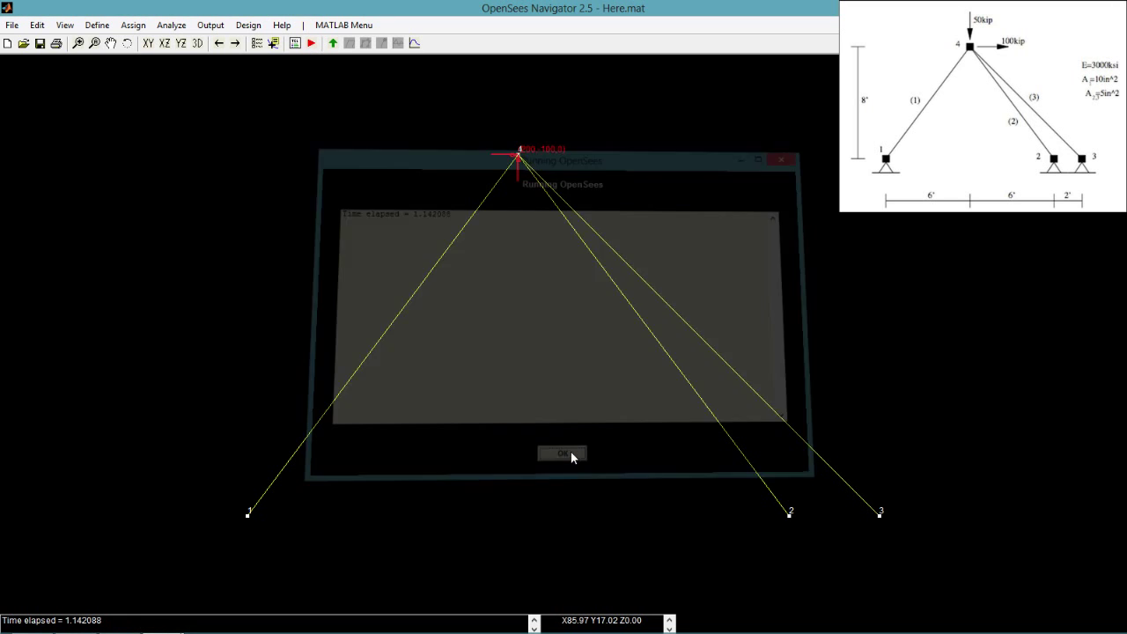
# Load the OpenSees results of the TrussAnalysis case and open the response animation.
pyautogui.click(333, 44)
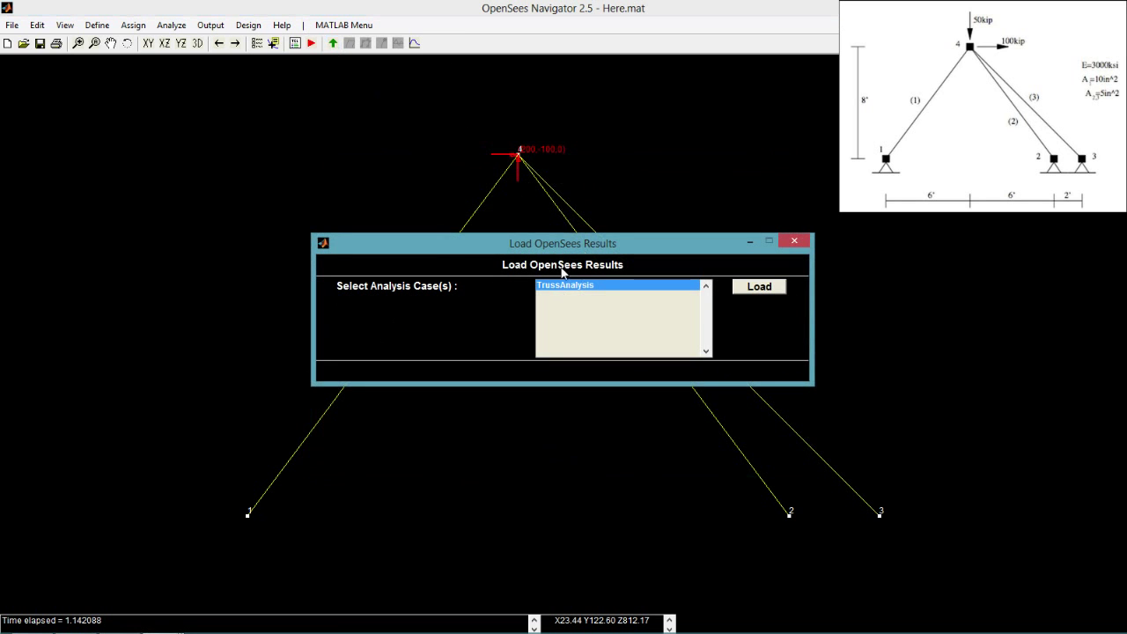
pyautogui.click(752, 294)
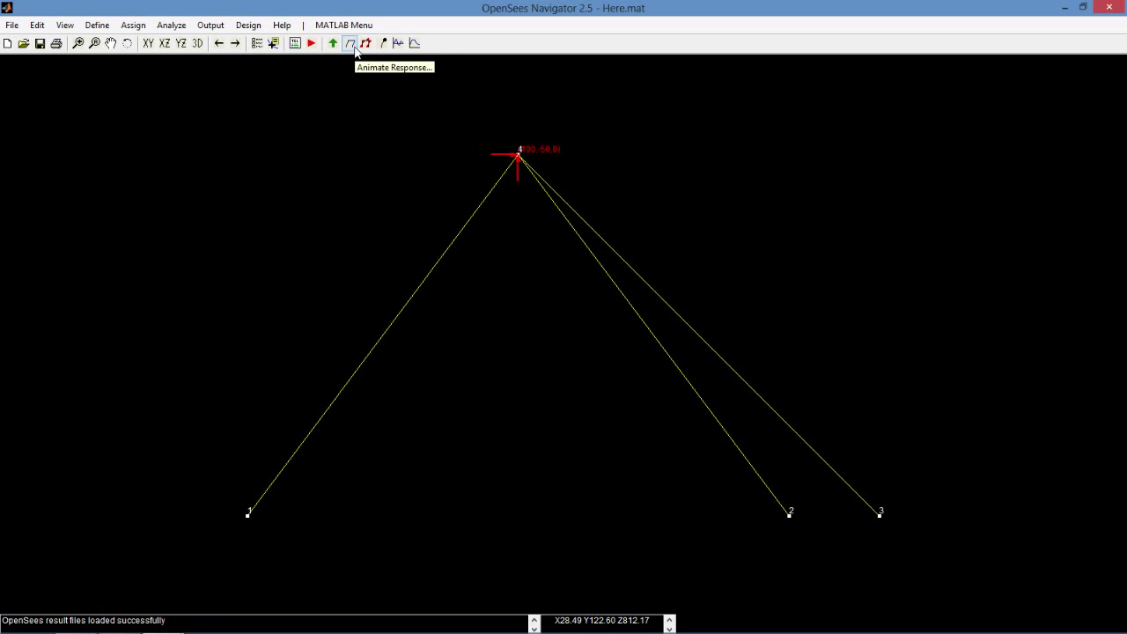
pyautogui.click(350, 43)
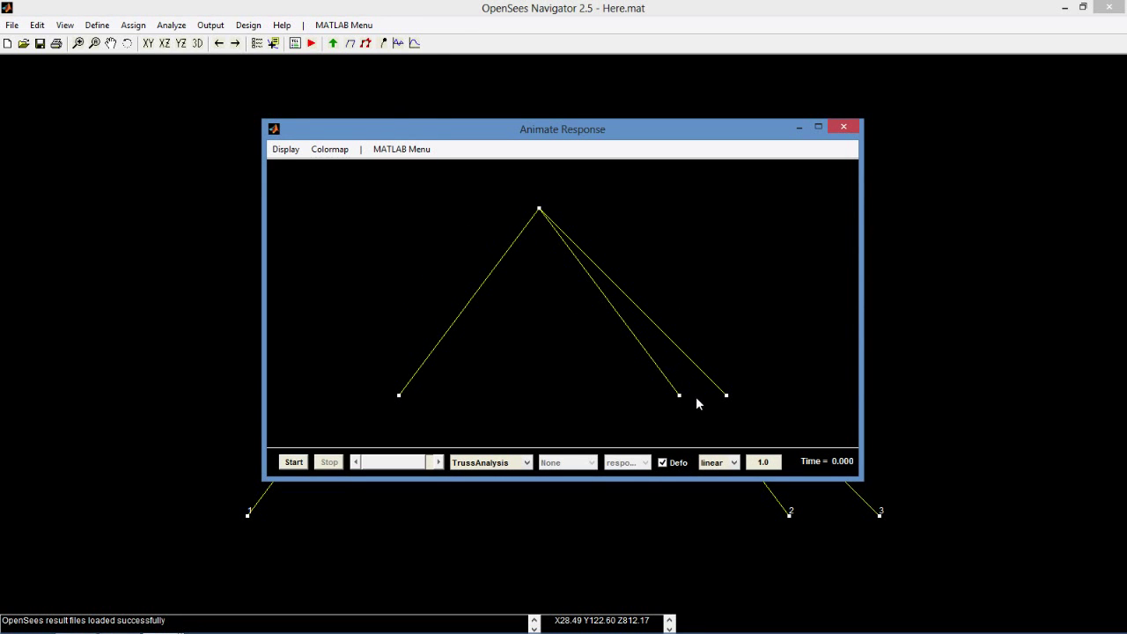
# Animate the truss's deformed shape with cubic interpolation and a magnification factor of 10.
pyautogui.click(733, 462)
pyautogui.press('BackSpace')
pyautogui.press('BackSpace')
pyautogui.write('0')
pyautogui.click(292, 469)
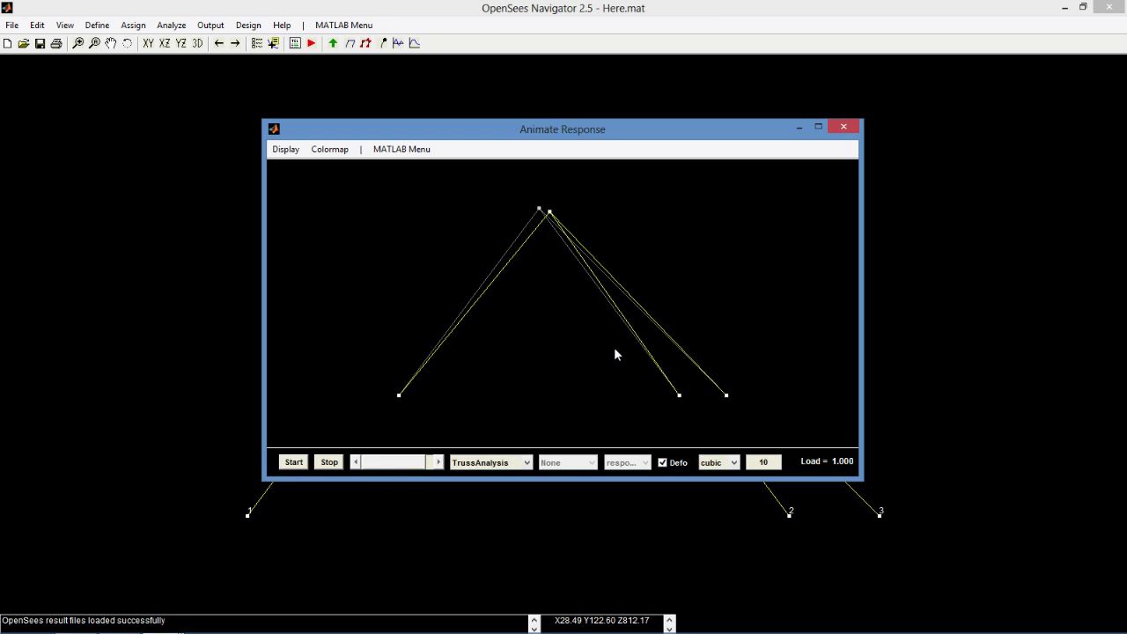
# Raise the deformation magnification factor to 15 and restart the truss response animation.
pyautogui.click(765, 461)
pyautogui.press('BackSpace')
pyautogui.press('BackSpace')
pyautogui.write('15')
pyautogui.click(323, 464)
pyautogui.click(299, 463)
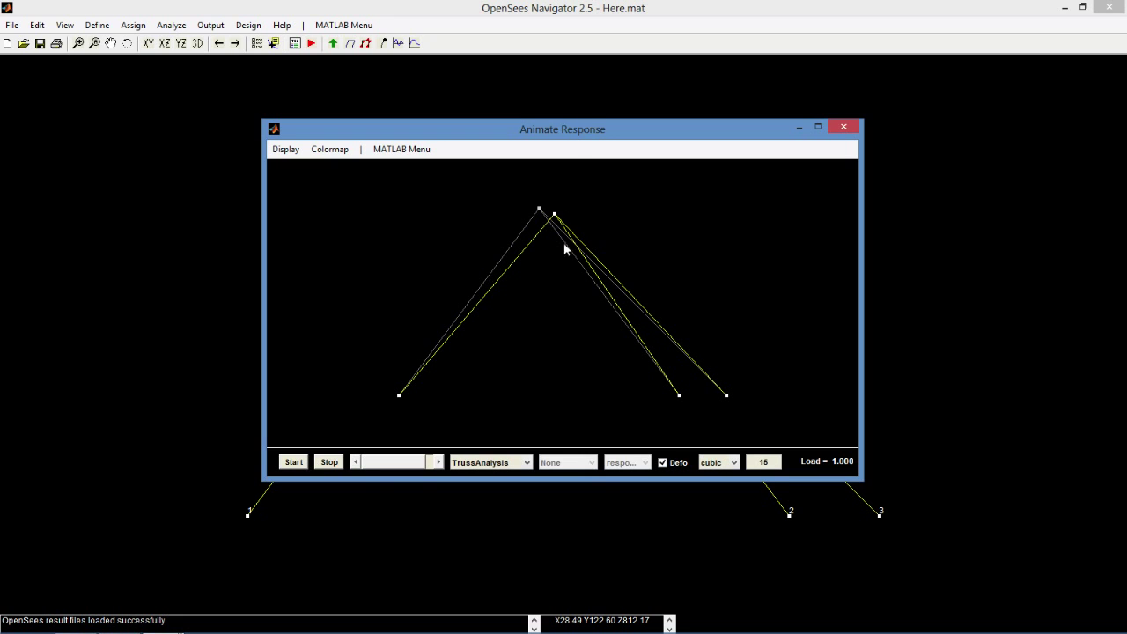
# Replay the truss response animation with a magnification factor of 40, and close the animation window.
pyautogui.press('BackSpace')
pyautogui.press('BackSpace')
pyautogui.write('40')
pyautogui.click(294, 462)
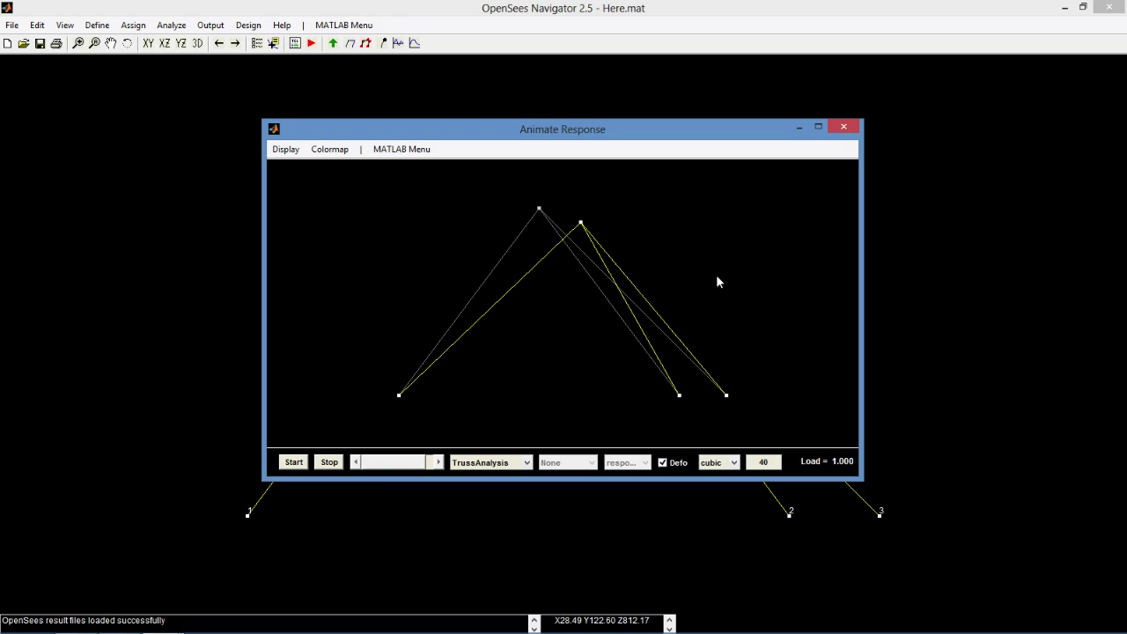
pyautogui.click(842, 129)
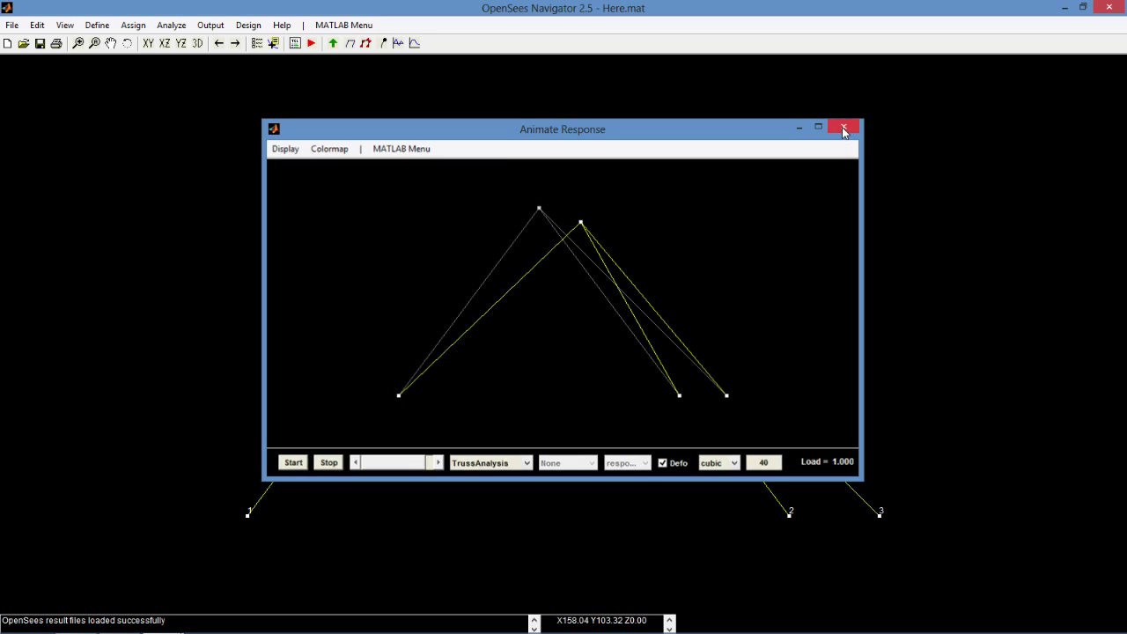